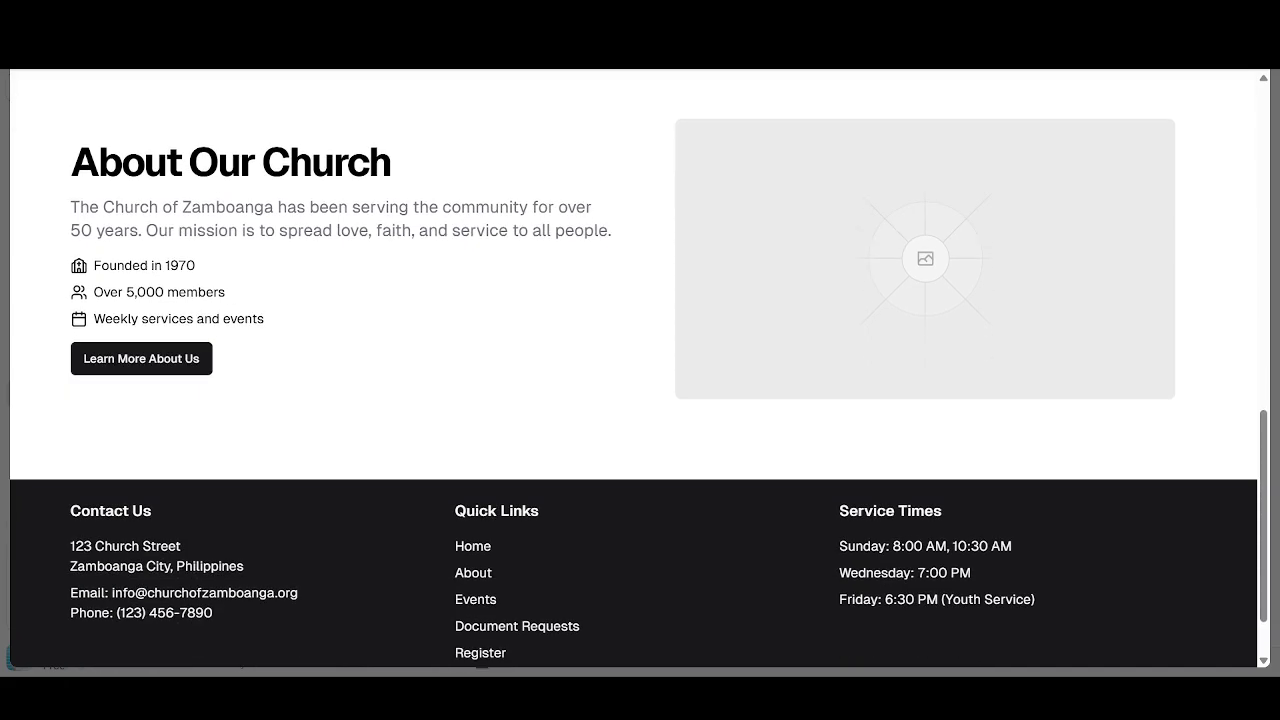
- Scroll through the homepage footer and follow its link to the member Login page
{"action": "scroll", "coordinate": [638, 370], "scroll_direction": "down", "scroll_amount": 2}
{"action": "scroll", "coordinate": [638, 370], "scroll_direction": "up", "scroll_amount": 1}
{"action": "scroll", "coordinate": [638, 370], "scroll_direction": "down", "scroll_amount": 1}
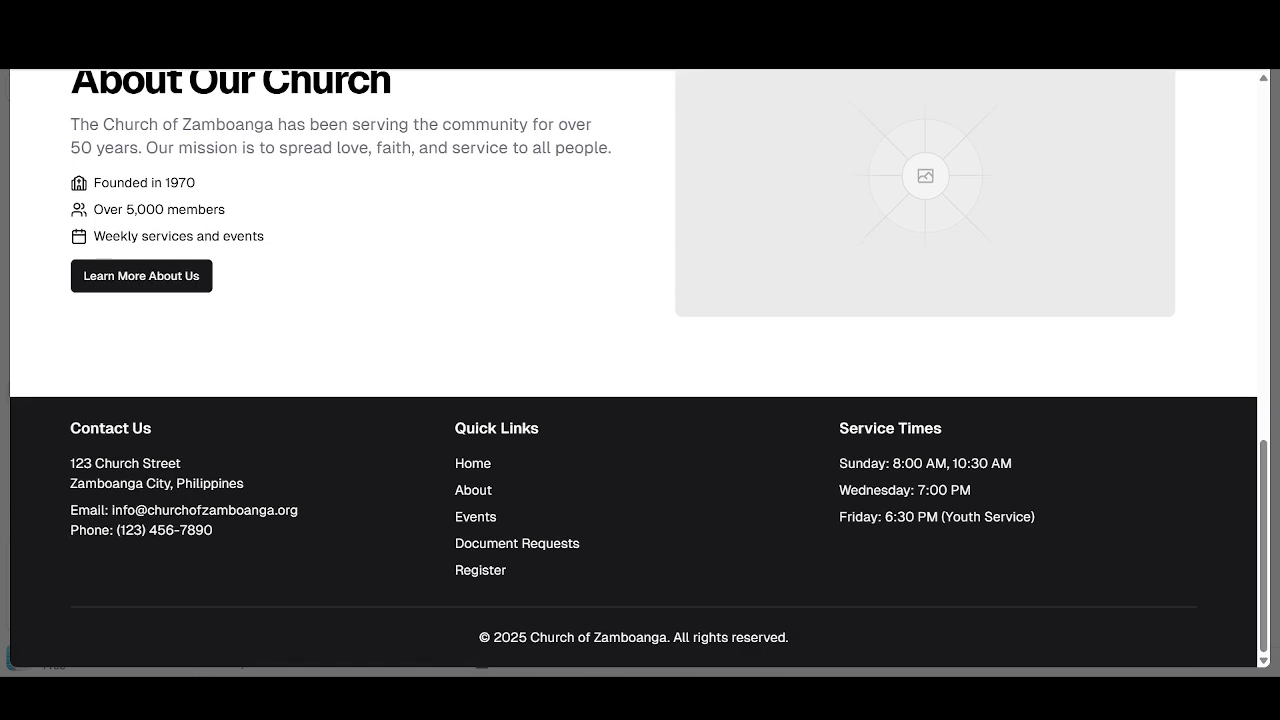
{"action": "left_click", "coordinate": [478, 490]}
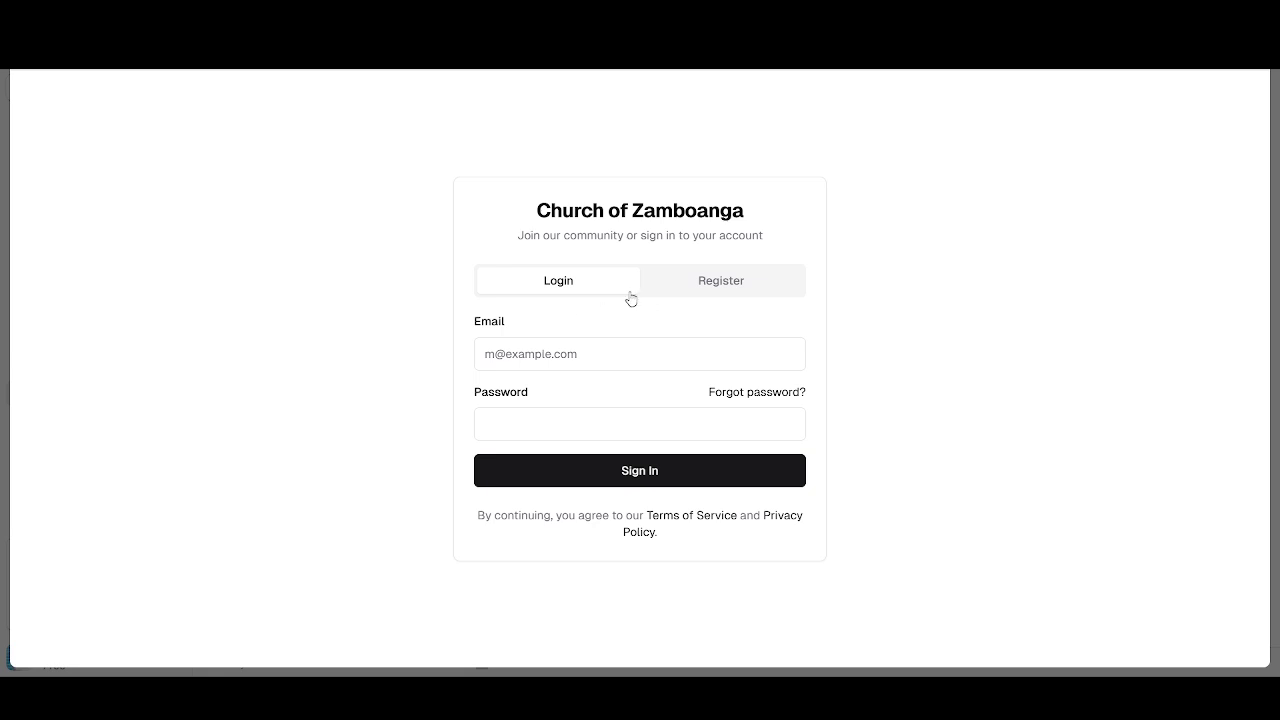
{"action": "left_click", "coordinate": [729, 291]}
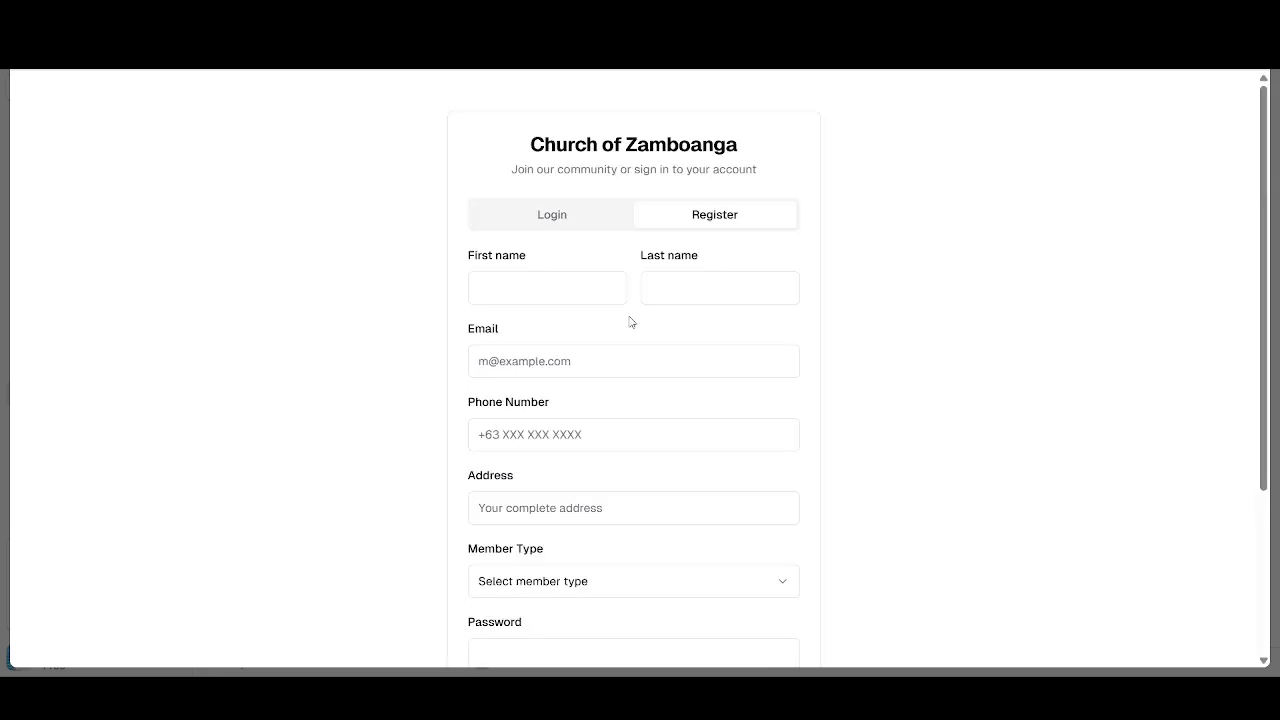
{"action": "scroll", "coordinate": [603, 345], "scroll_direction": "down", "scroll_amount": 3}
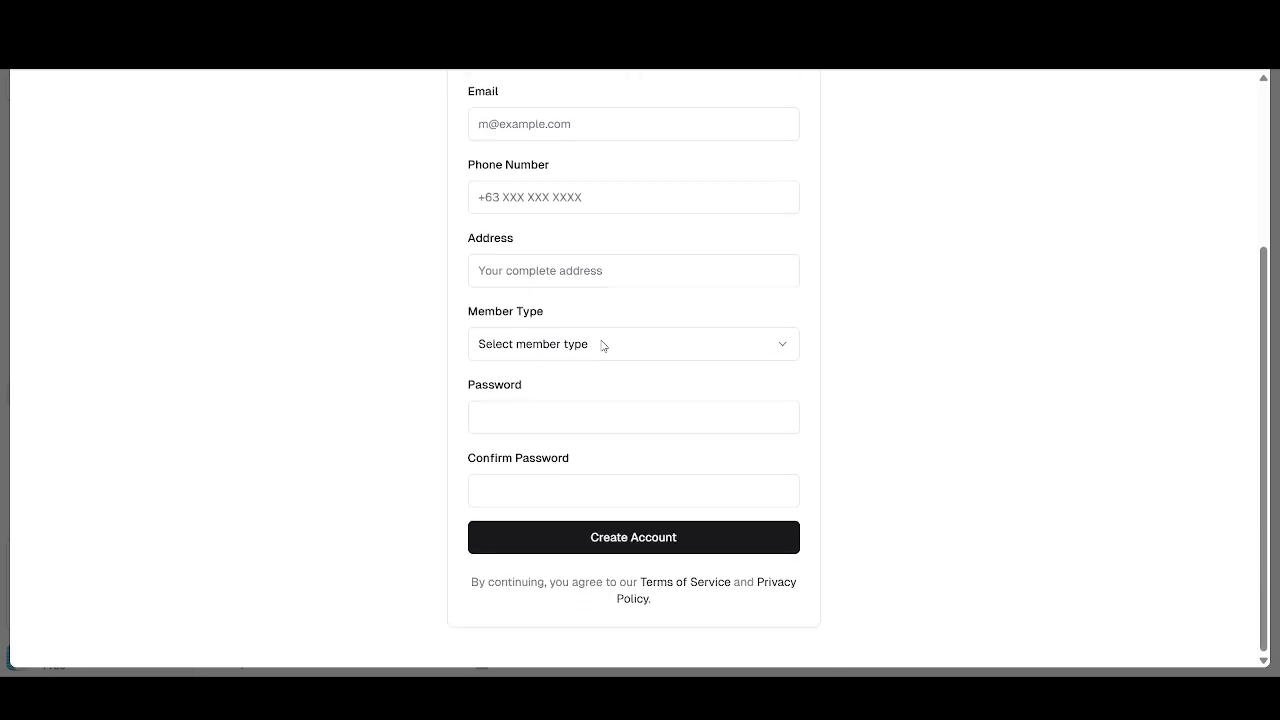
{"action": "left_click", "coordinate": [603, 345]}
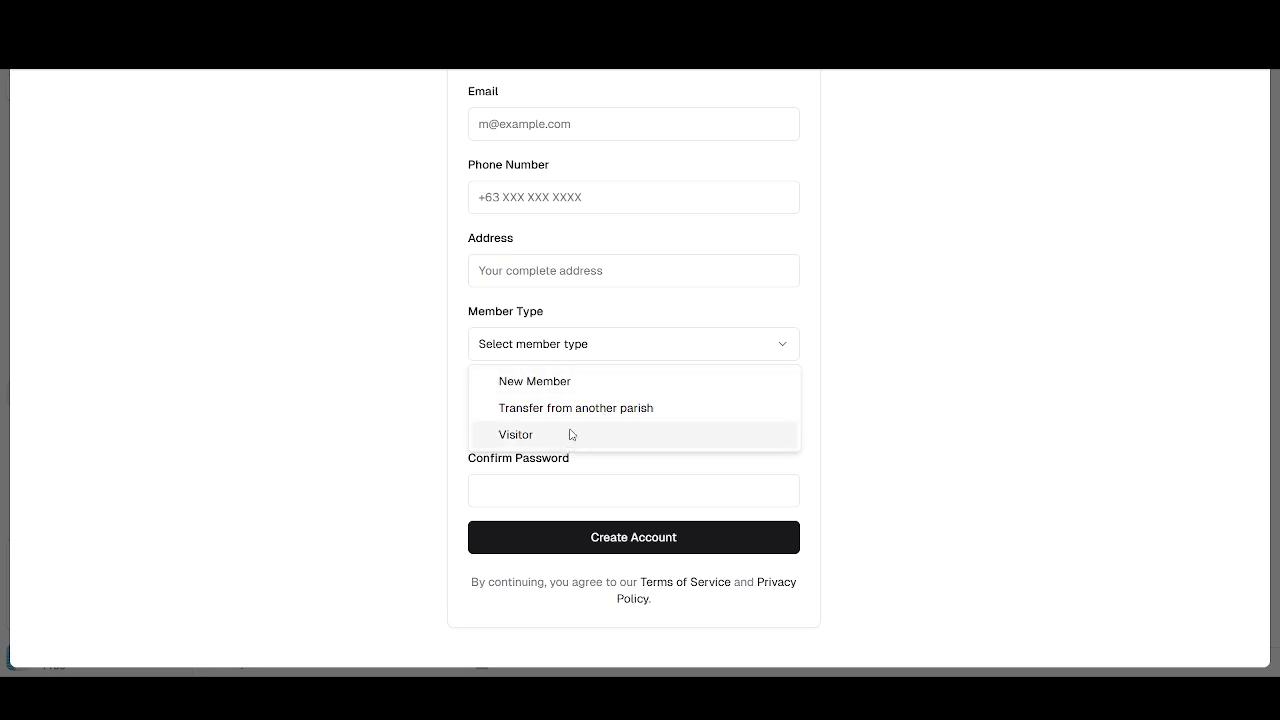
{"action": "left_click", "coordinate": [490, 477]}
{"action": "left_click", "coordinate": [500, 419]}
{"action": "left_click", "coordinate": [497, 483]}
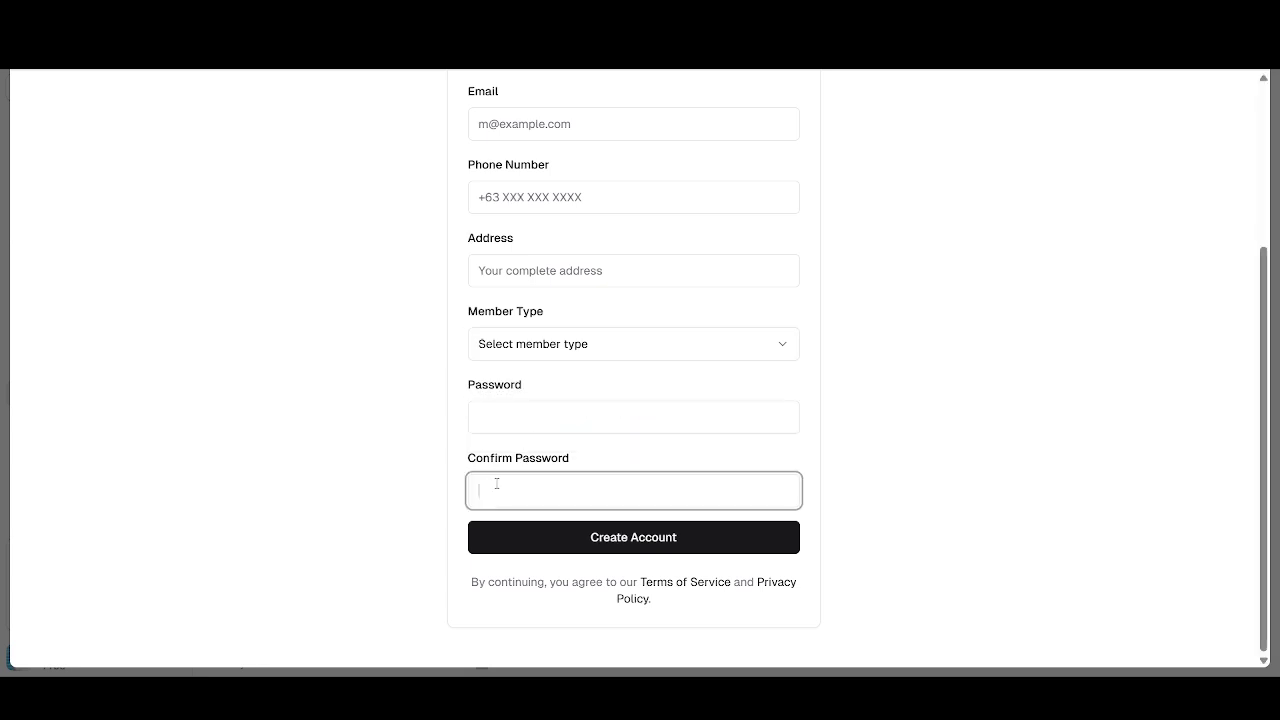
{"action": "scroll", "coordinate": [603, 545], "scroll_direction": "up", "scroll_amount": 3}
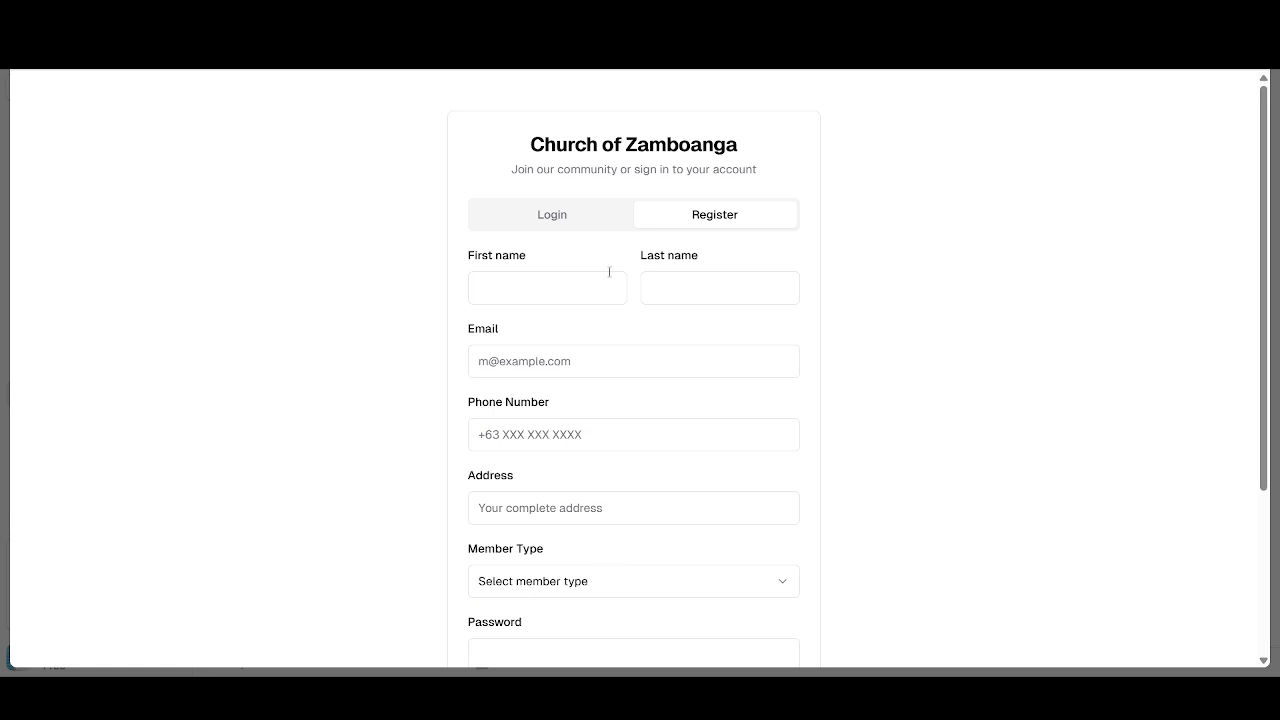
{"action": "scroll", "coordinate": [558, 492], "scroll_direction": "down", "scroll_amount": 3}
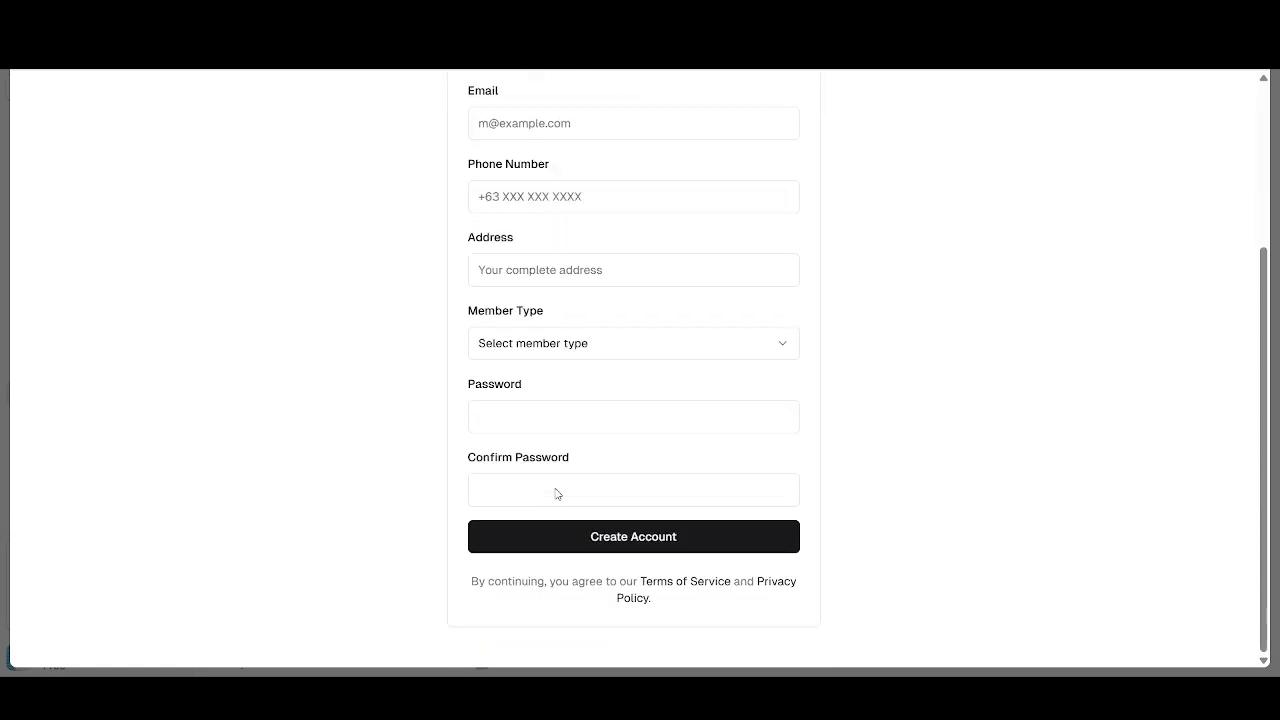
{"action": "left_click", "coordinate": [590, 540]}
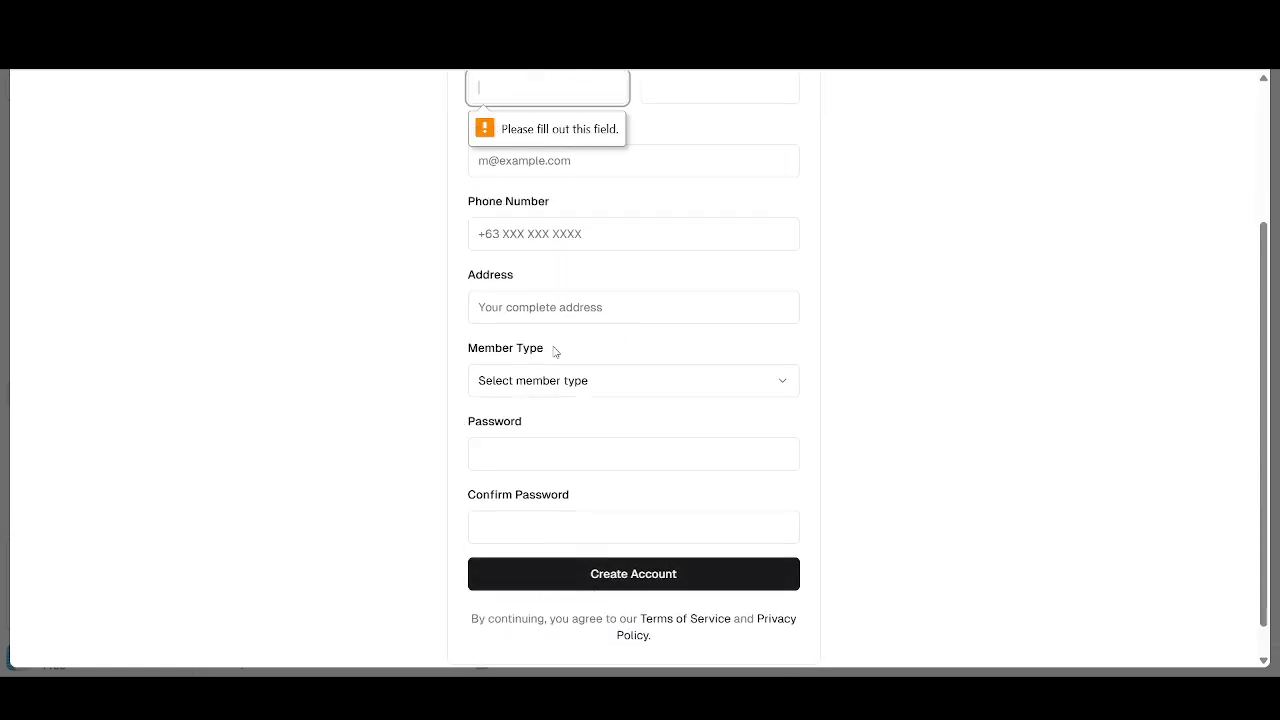
{"action": "scroll", "coordinate": [551, 300], "scroll_direction": "up", "scroll_amount": 2}
{"action": "left_click", "coordinate": [549, 212]}
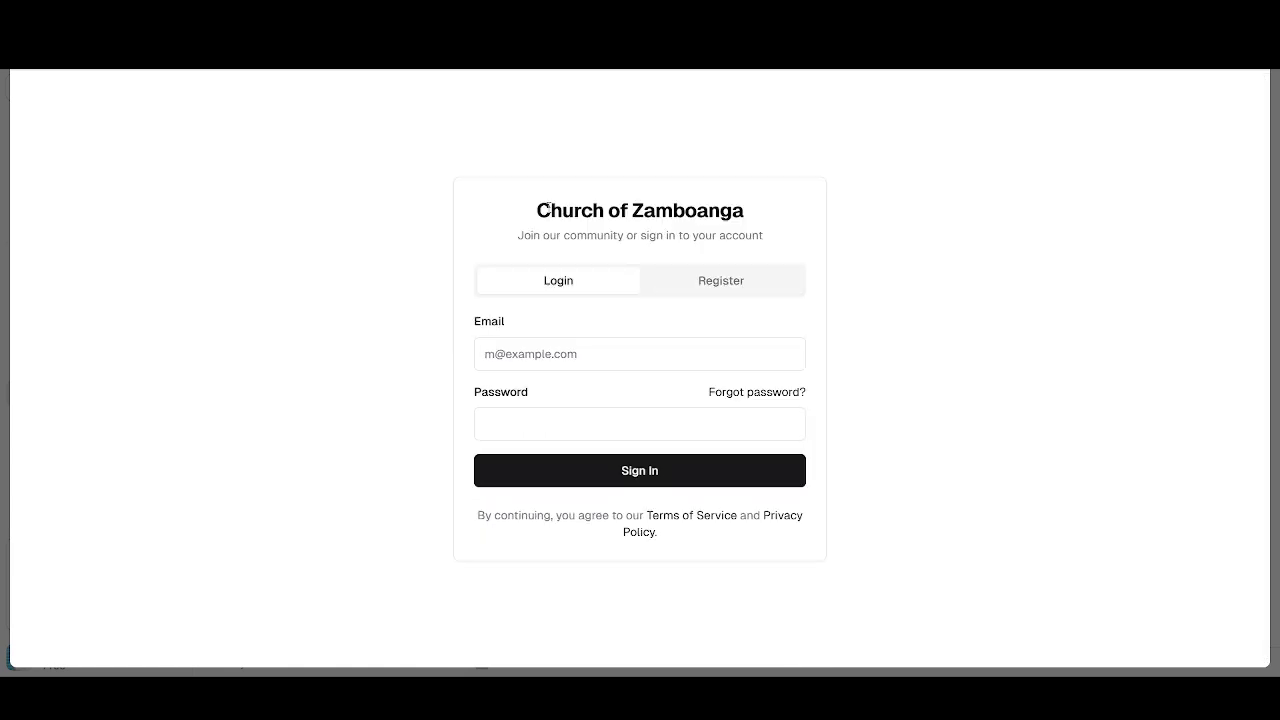
- After an empty sign-in attempt, enter the member's email and password and sign in
{"action": "left_click", "coordinate": [629, 469]}
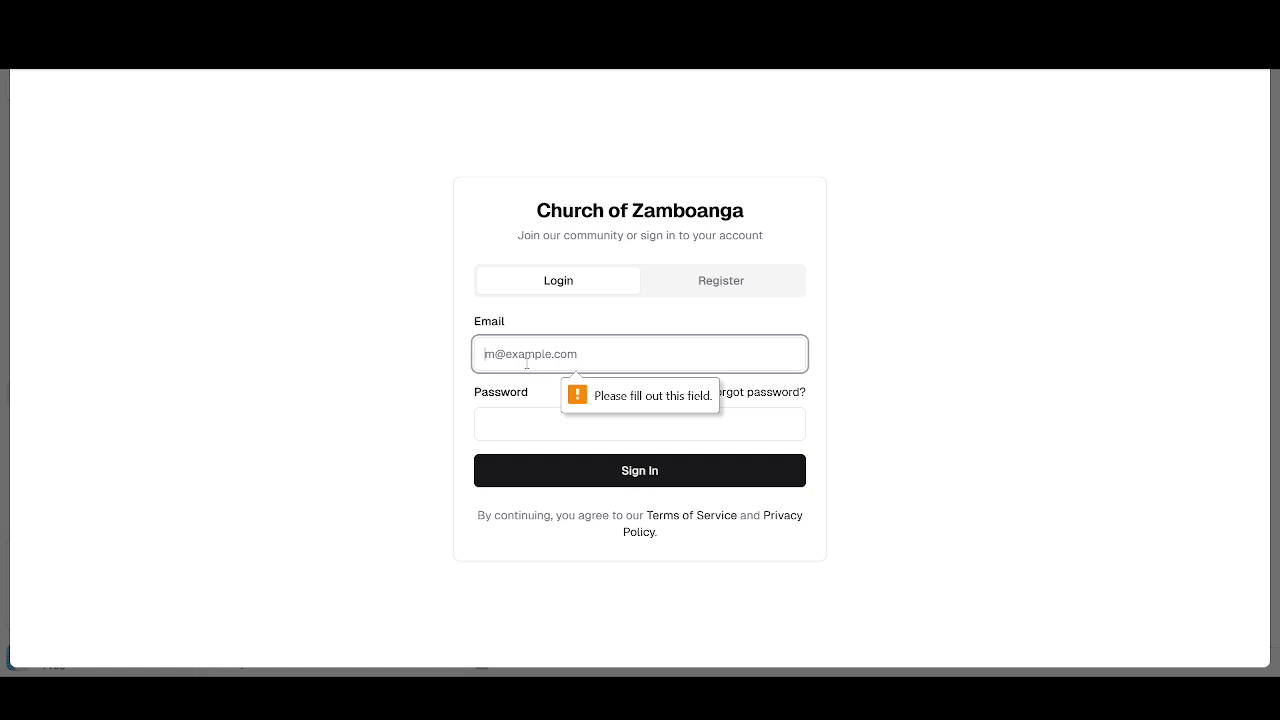
{"action": "type", "text": "M"}
{"action": "key", "text": "BackSpace"}
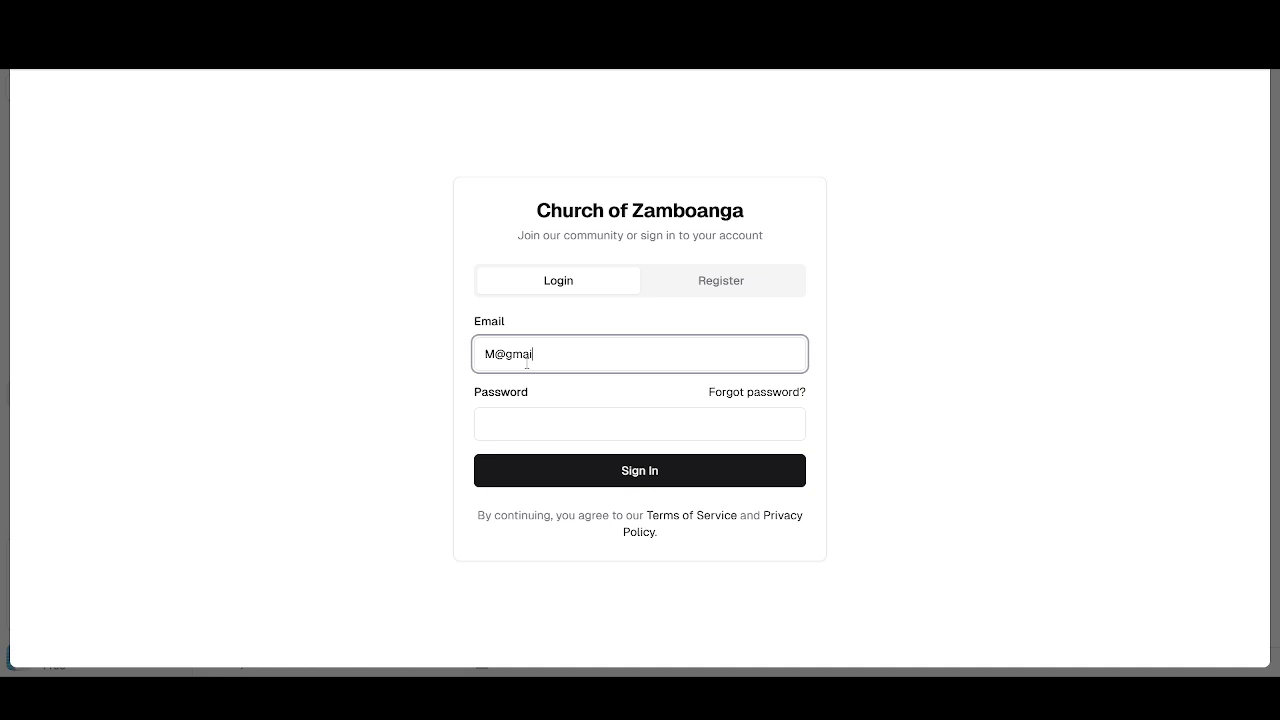
{"action": "key", "text": "Tab"}
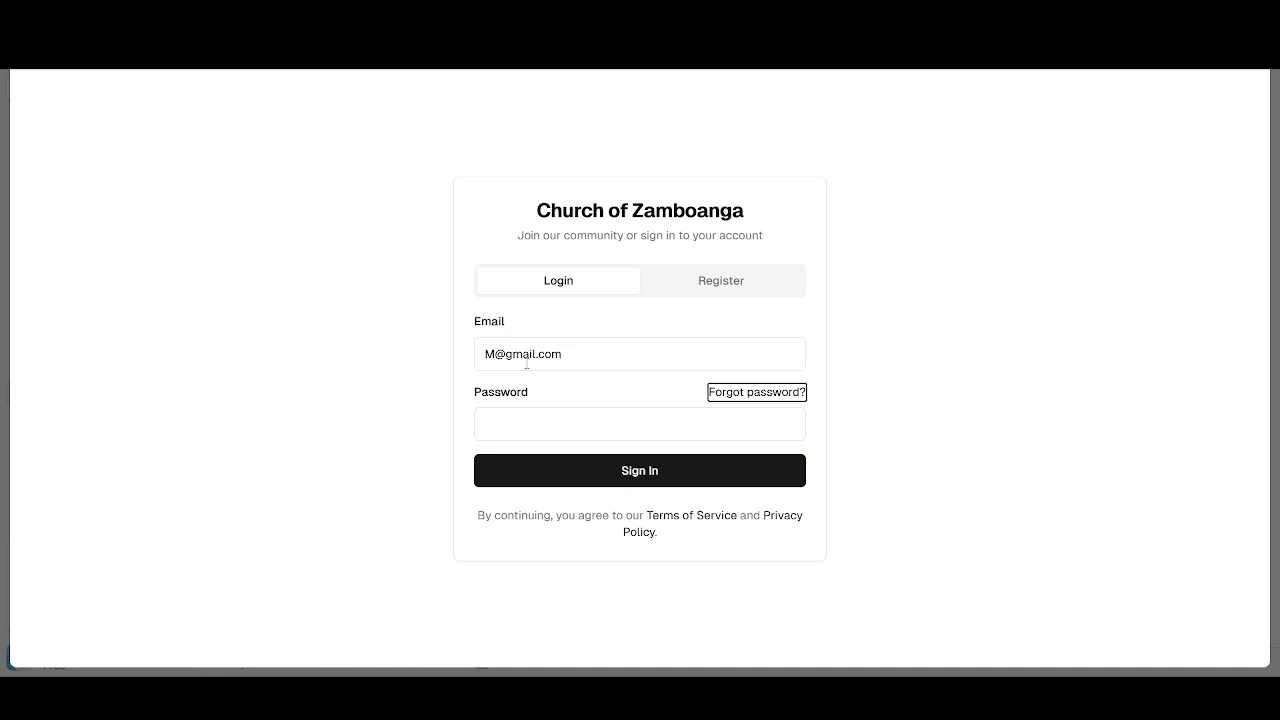
{"action": "key", "text": "Tab"}
{"action": "type", "text": "p"}
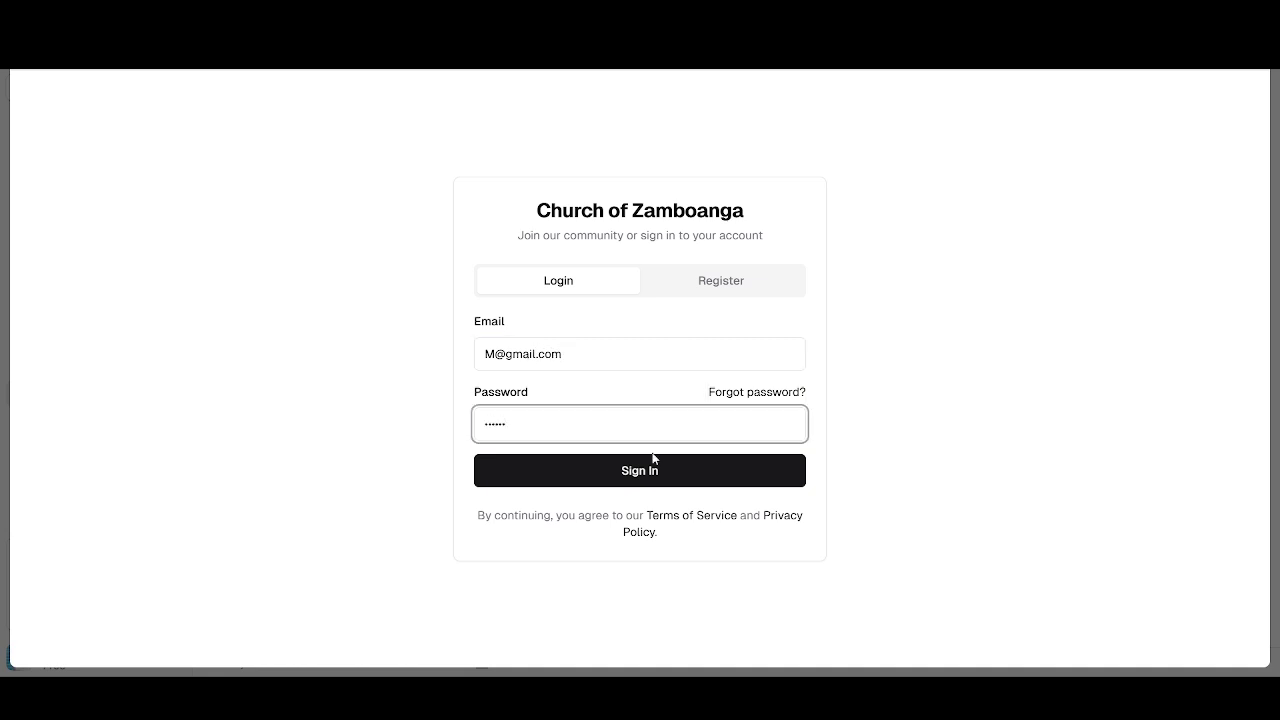
{"action": "left_click", "coordinate": [641, 481]}
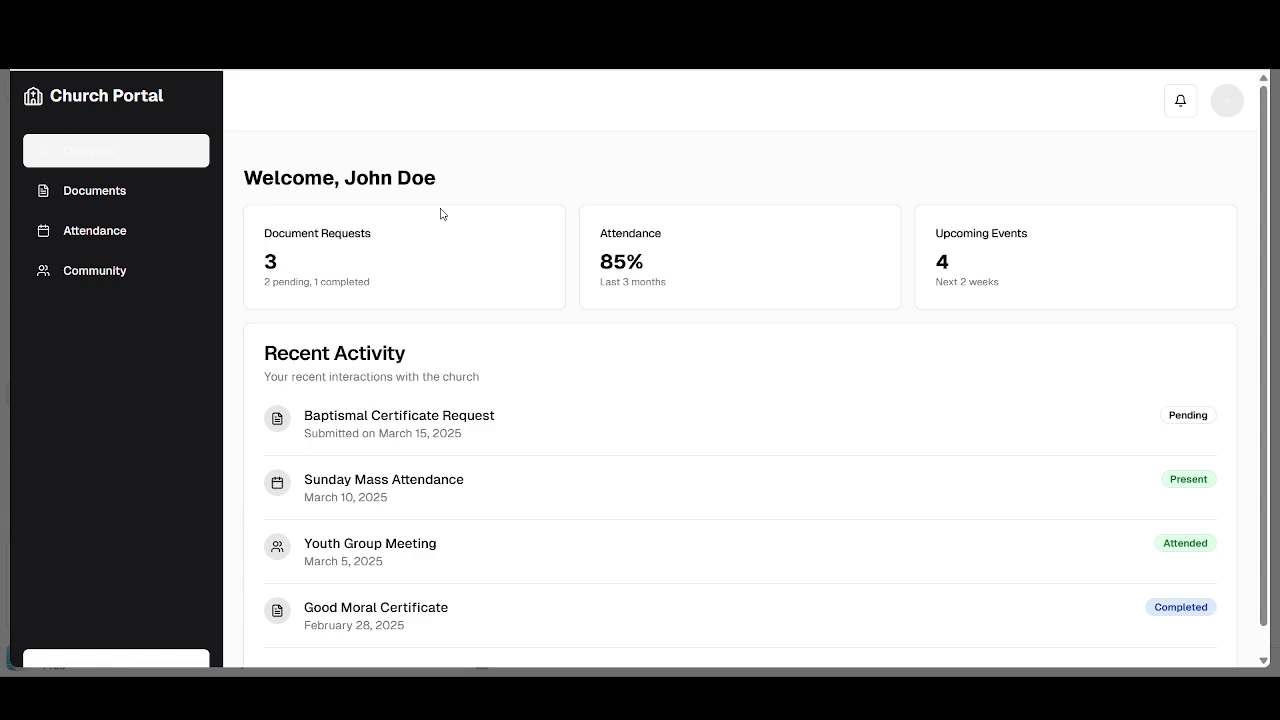
- Review the Overview summary cards and Recent Activity rows, then go to Document Requests
{"action": "scroll", "coordinate": [189, 246], "scroll_direction": "down", "scroll_amount": 1}
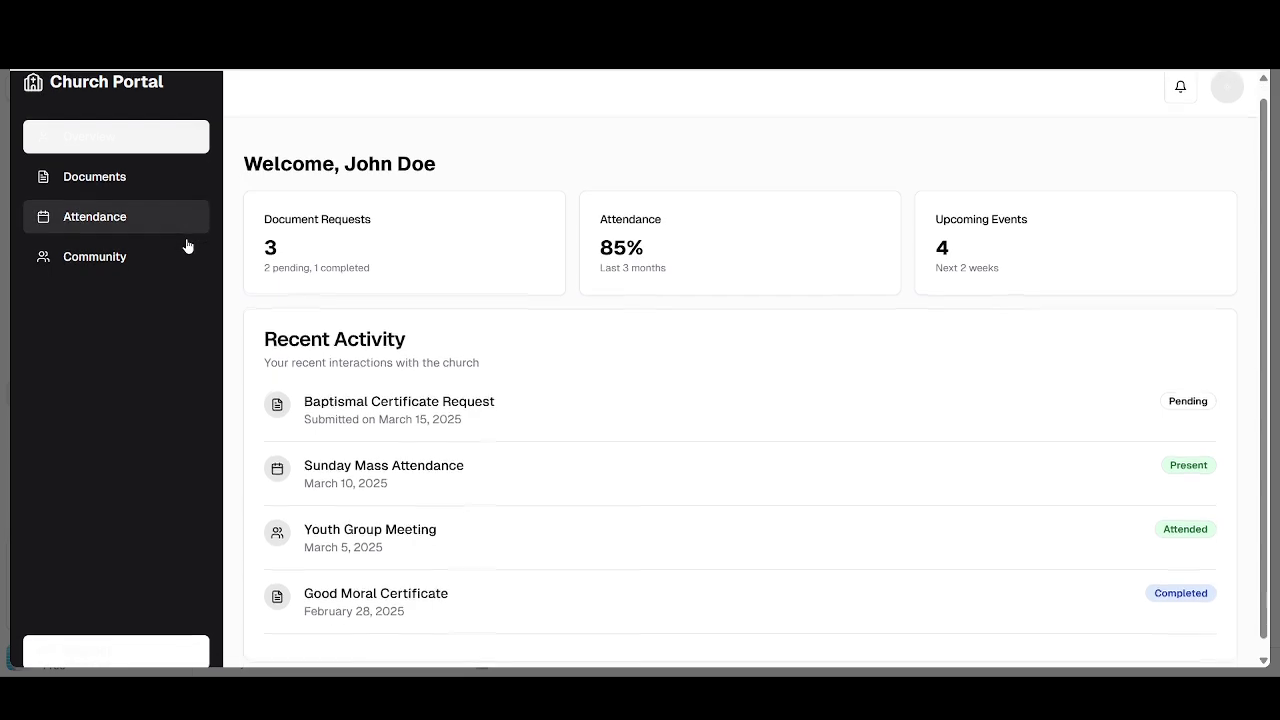
{"action": "scroll", "coordinate": [189, 246], "scroll_direction": "up", "scroll_amount": 1}
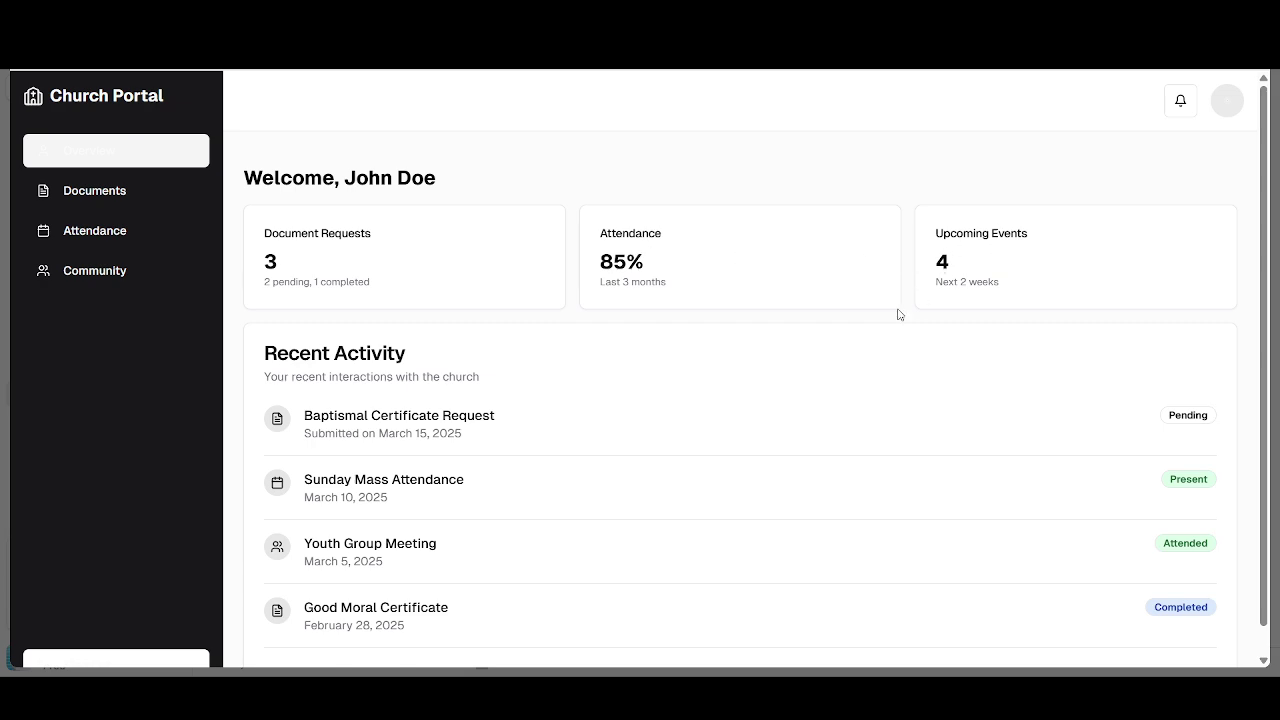
{"action": "scroll", "coordinate": [900, 312], "scroll_direction": "down", "scroll_amount": 1}
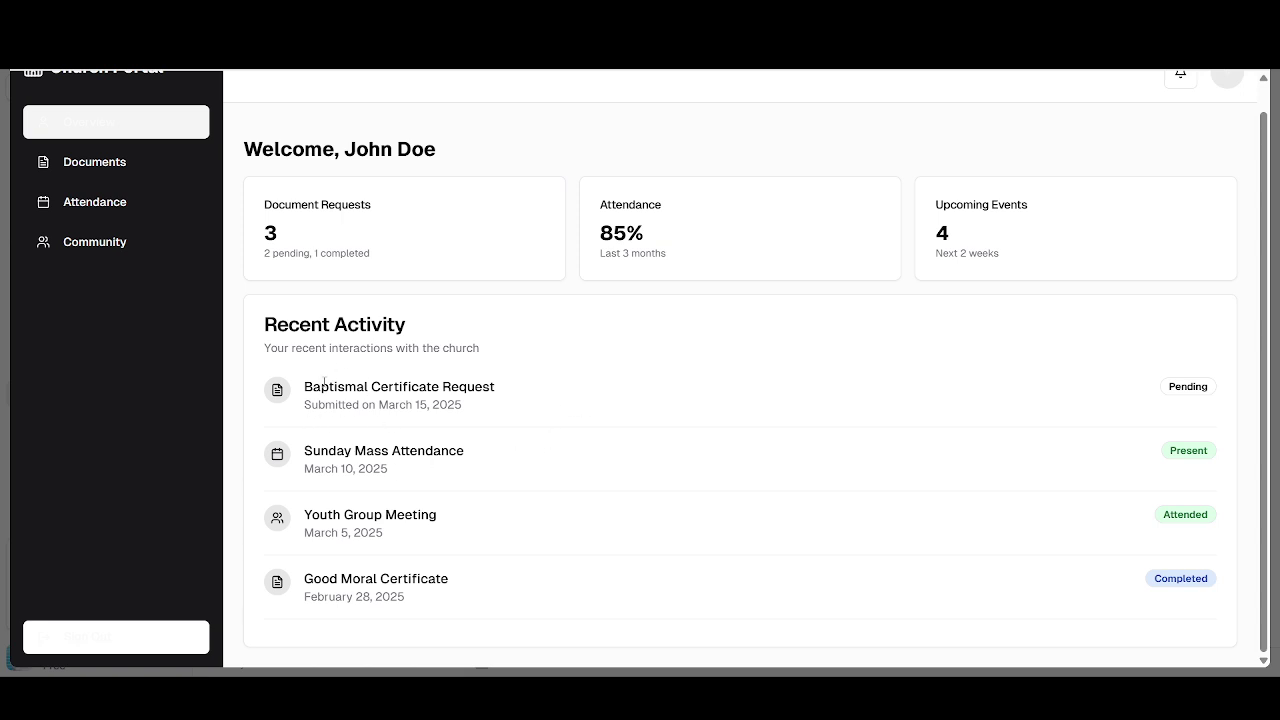
{"action": "left_click_drag", "start_coordinate": [305, 464], "coordinate": [334, 514]}
{"action": "left_click", "coordinate": [313, 579]}
{"action": "left_click_drag", "start_coordinate": [313, 579], "coordinate": [451, 581]}
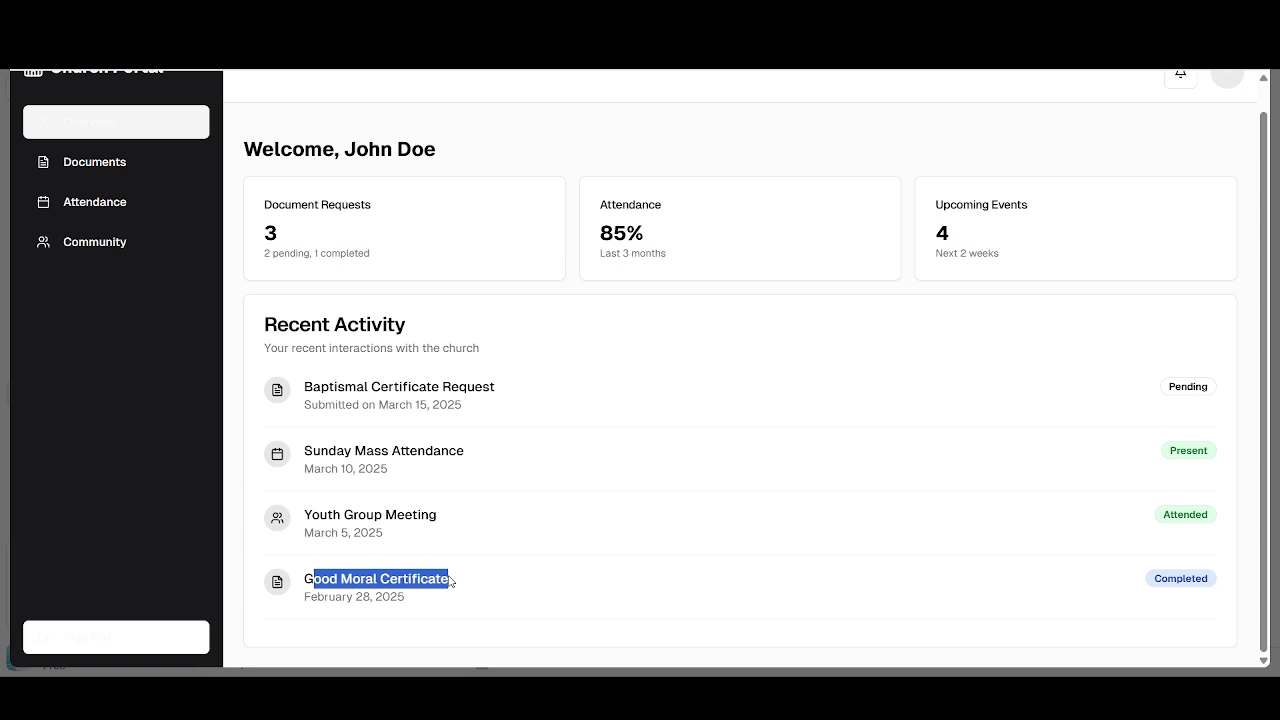
{"action": "left_click", "coordinate": [91, 171]}
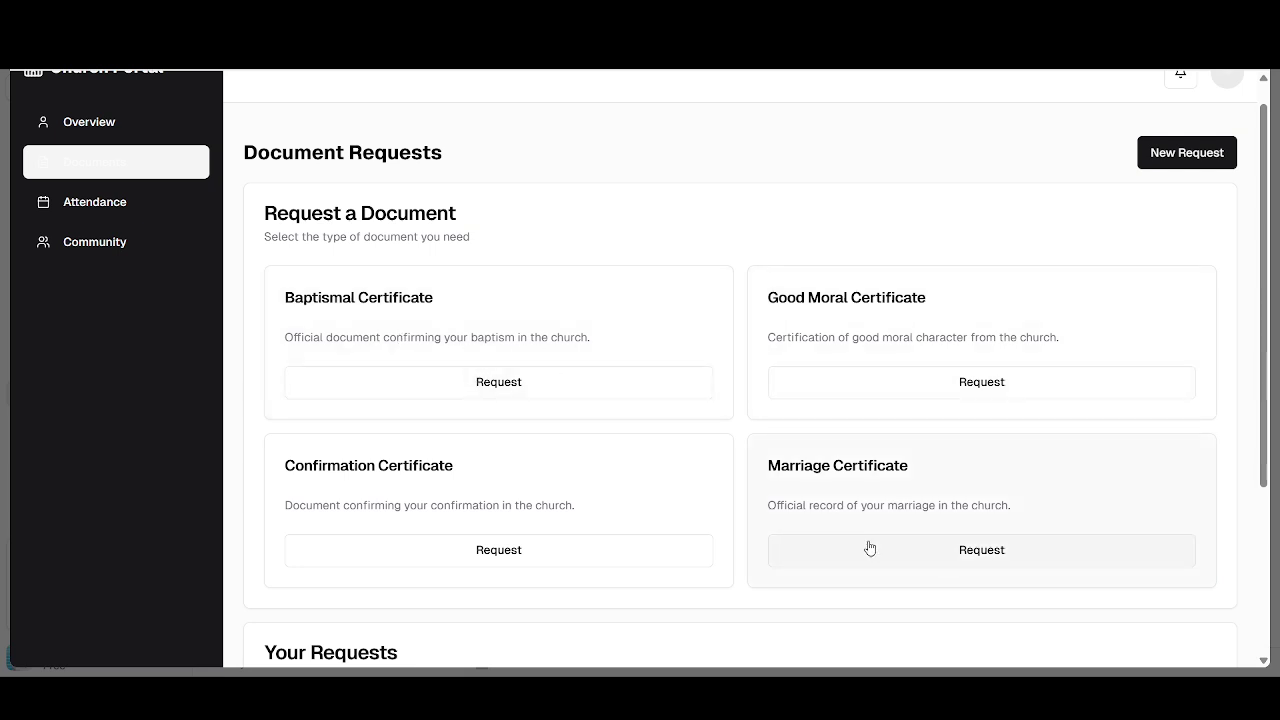
- Scroll the Document Requests list to check the Pending request, then switch to Attendance Tracking
{"action": "scroll", "coordinate": [420, 445], "scroll_direction": "down", "scroll_amount": 3}
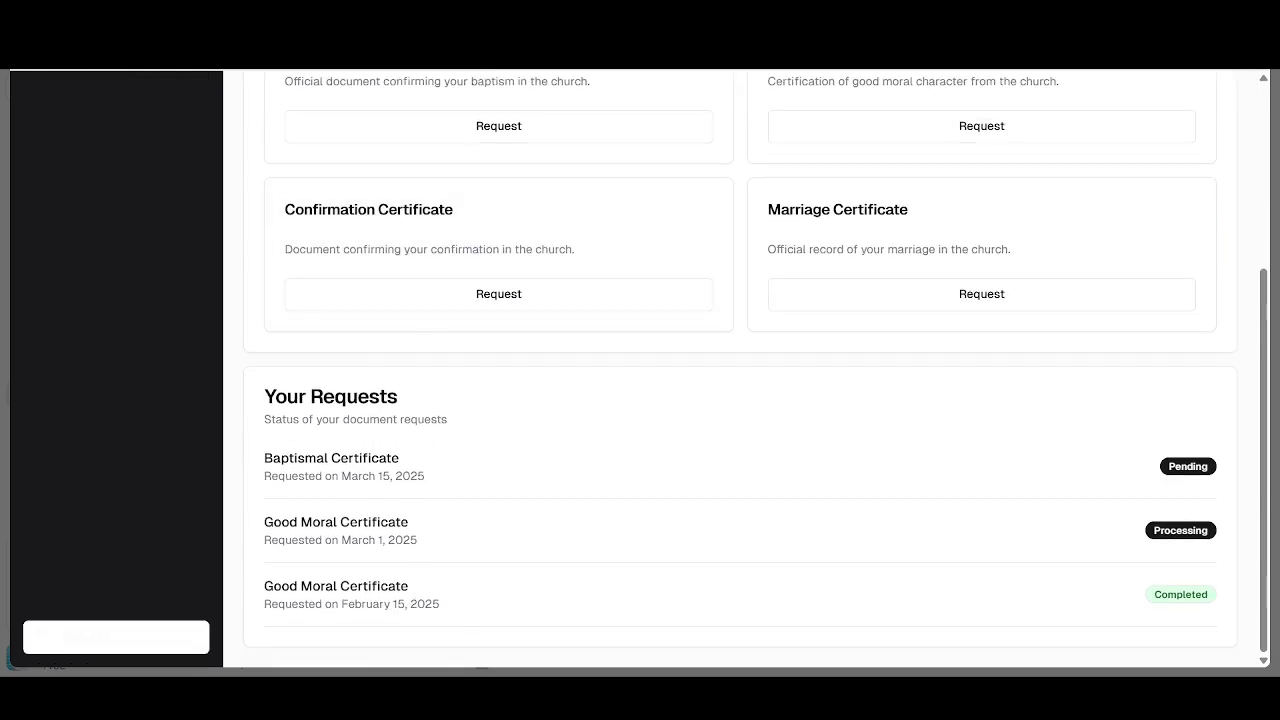
{"action": "scroll", "coordinate": [446, 458], "scroll_direction": "up", "scroll_amount": 3}
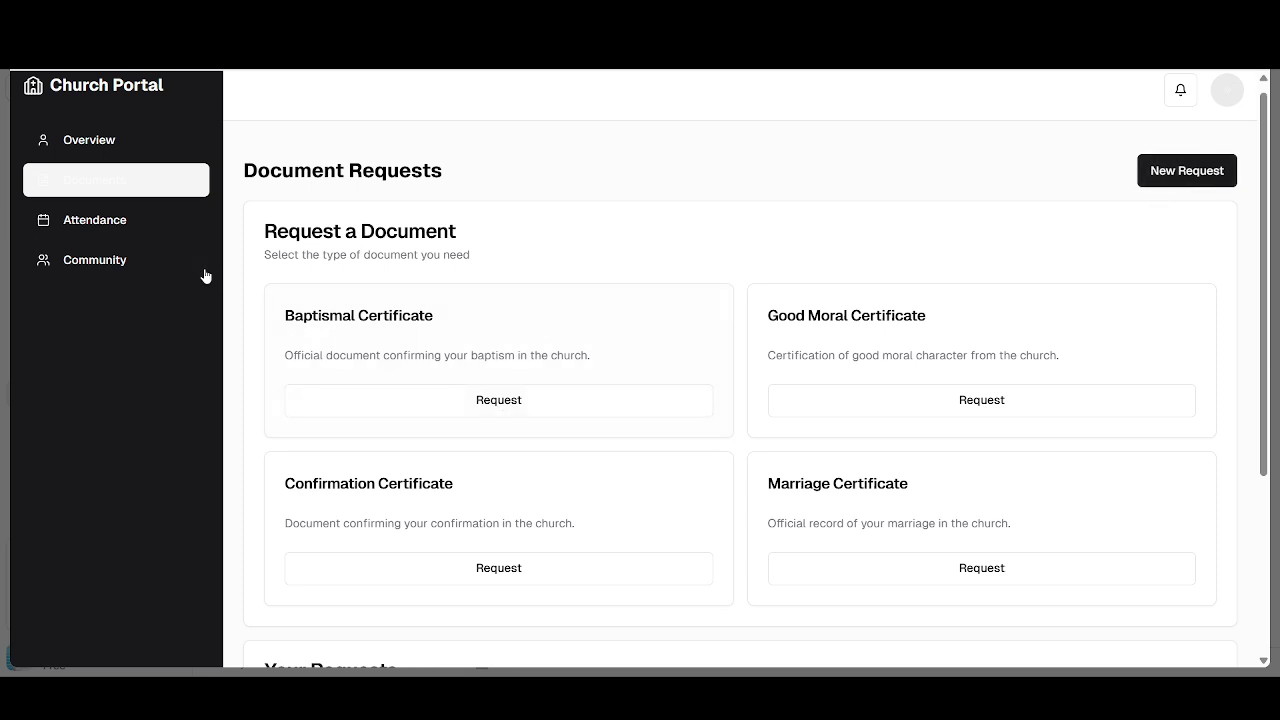
{"action": "left_click", "coordinate": [117, 221]}
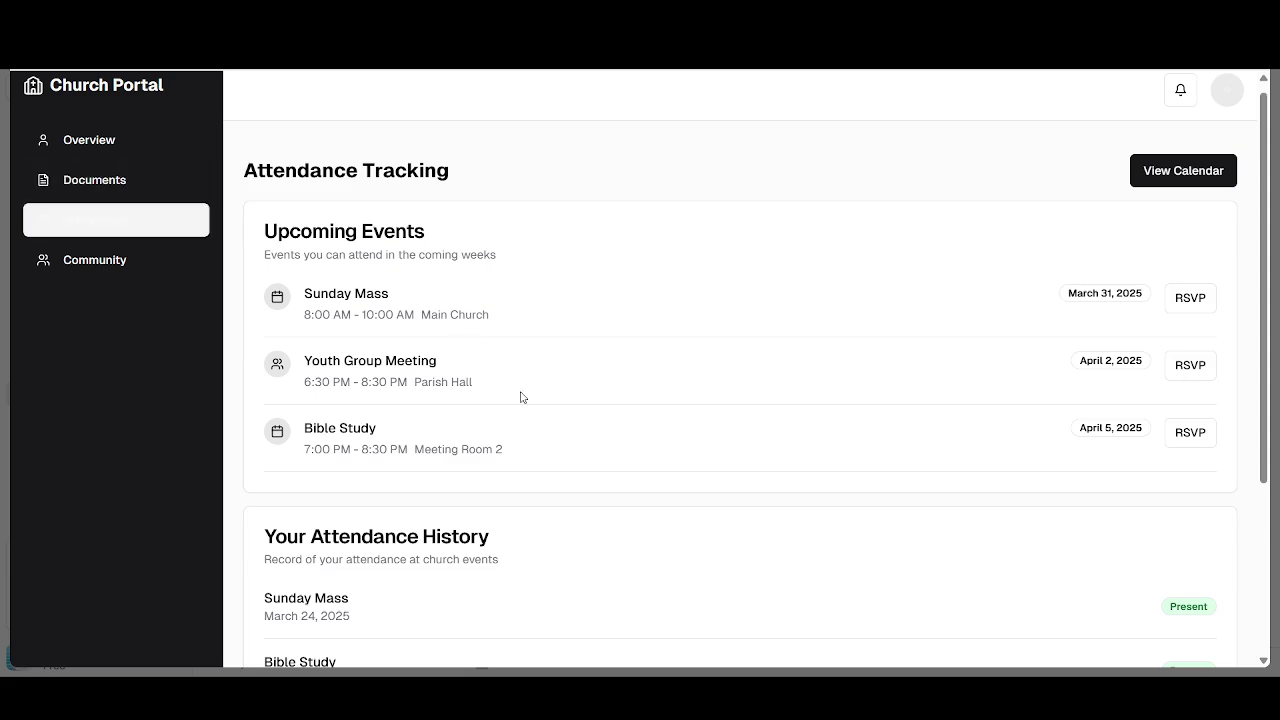
- Browse the Attendance Tracking page and the Church Community page
{"action": "scroll", "coordinate": [520, 397], "scroll_direction": "down", "scroll_amount": 3}
{"action": "scroll", "coordinate": [520, 397], "scroll_direction": "up", "scroll_amount": 2}
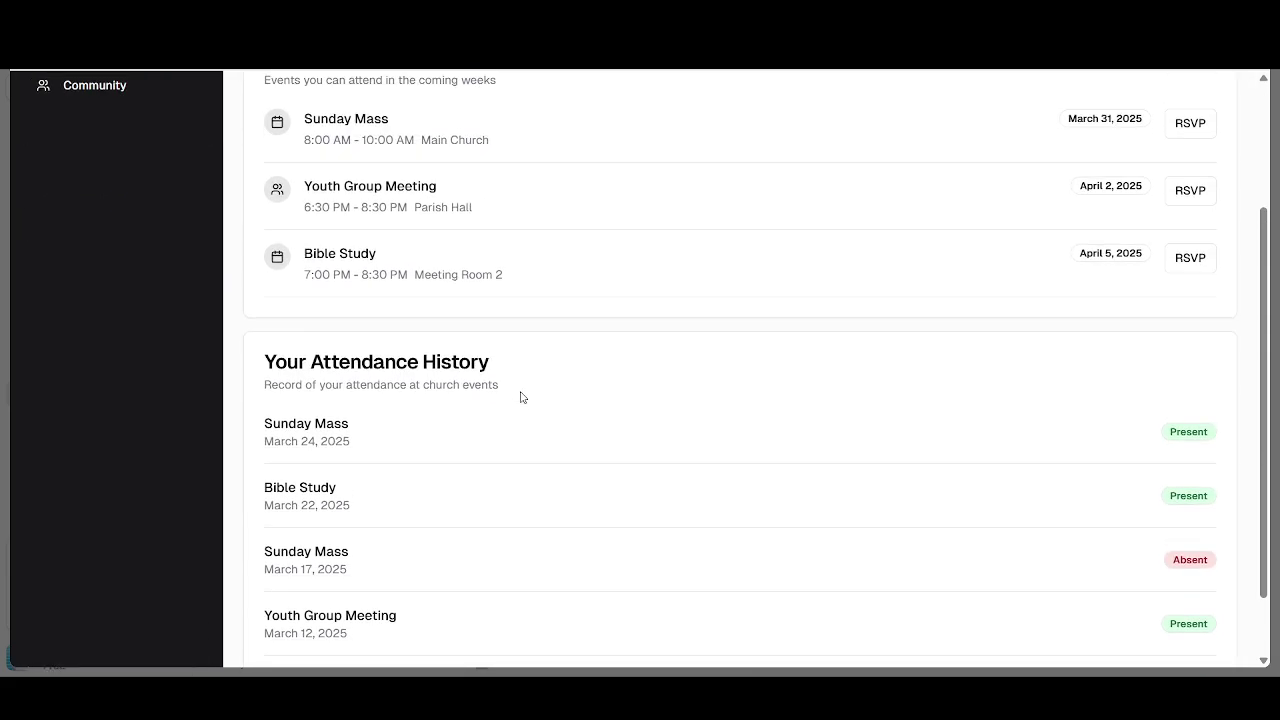
{"action": "scroll", "coordinate": [520, 397], "scroll_direction": "down", "scroll_amount": 2}
{"action": "scroll", "coordinate": [520, 397], "scroll_direction": "up", "scroll_amount": 3}
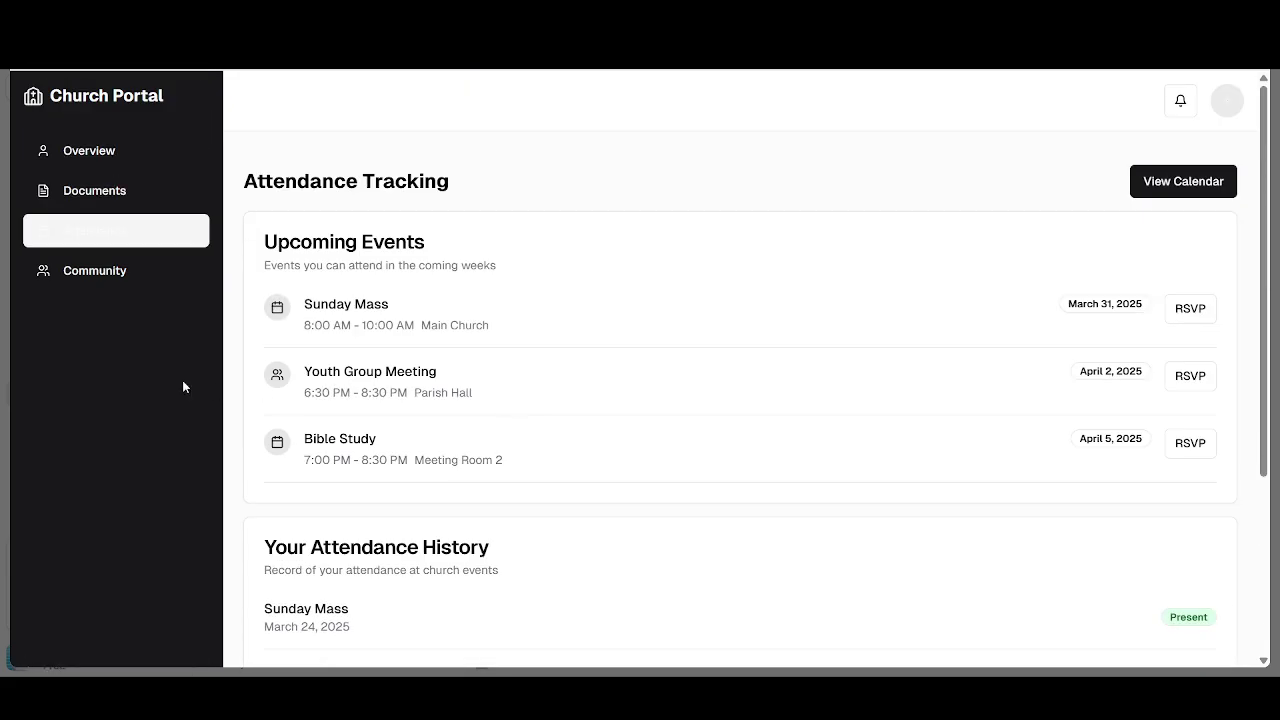
{"action": "left_click", "coordinate": [120, 271]}
{"action": "scroll", "coordinate": [566, 347], "scroll_direction": "down", "scroll_amount": 2}
{"action": "scroll", "coordinate": [566, 347], "scroll_direction": "down", "scroll_amount": 2}
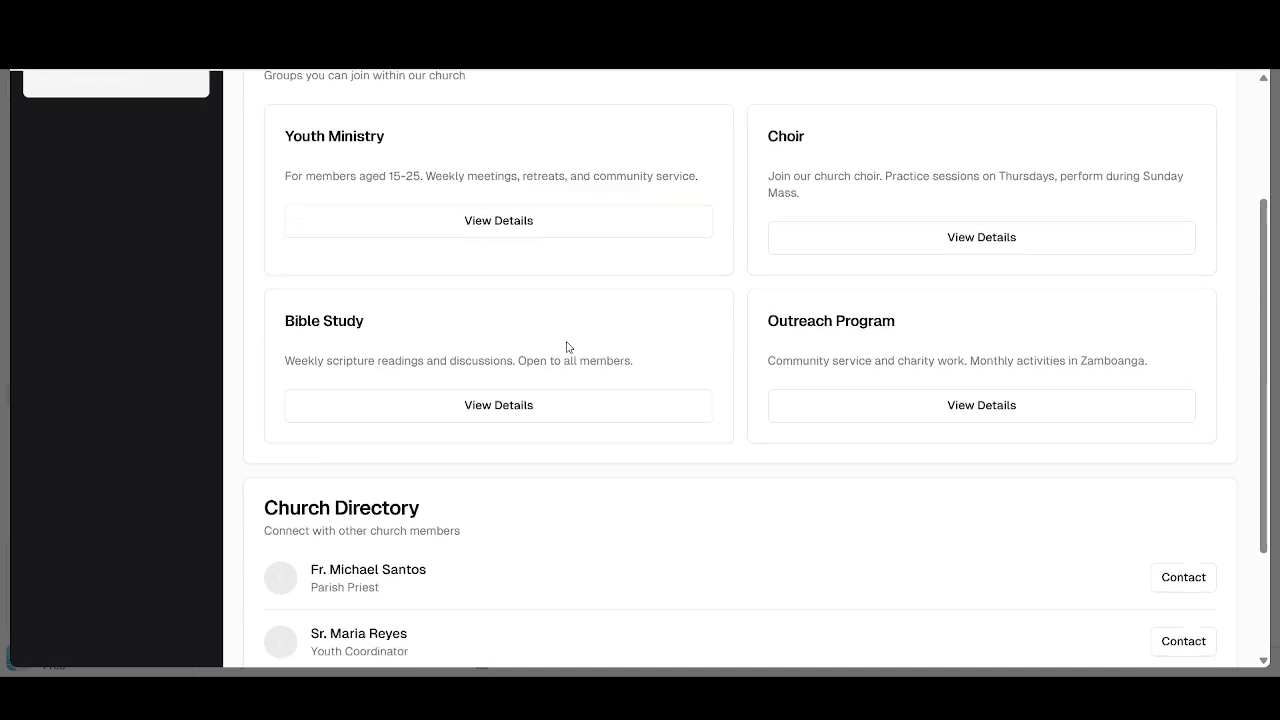
{"action": "scroll", "coordinate": [566, 347], "scroll_direction": "up", "scroll_amount": 4}
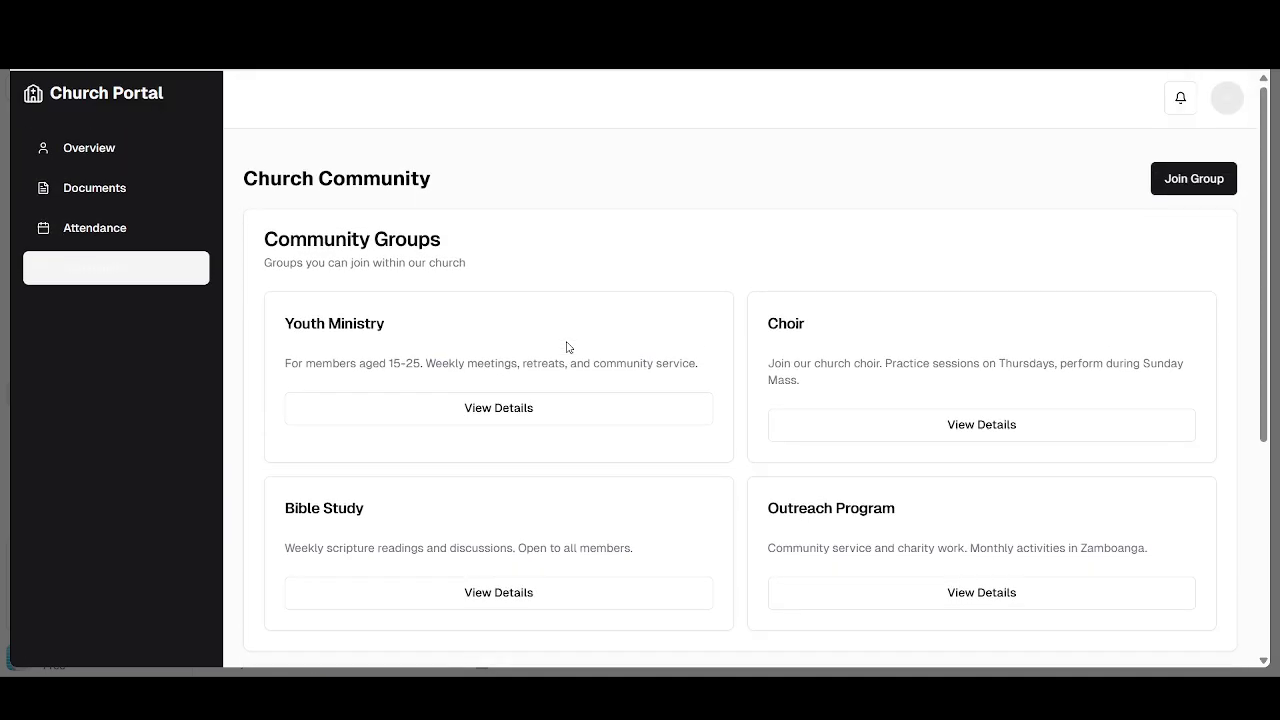
{"action": "scroll", "coordinate": [566, 347], "scroll_direction": "down", "scroll_amount": 4}
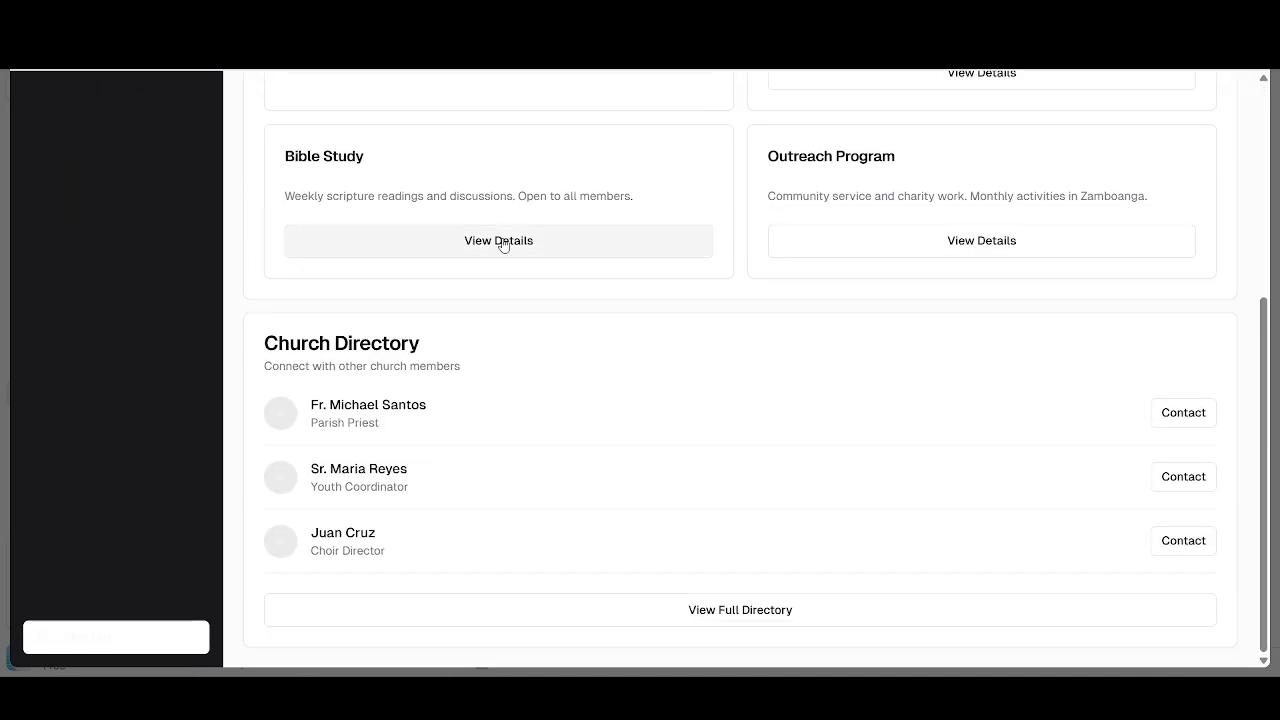
{"action": "scroll", "coordinate": [289, 243], "scroll_direction": "up", "scroll_amount": 3}
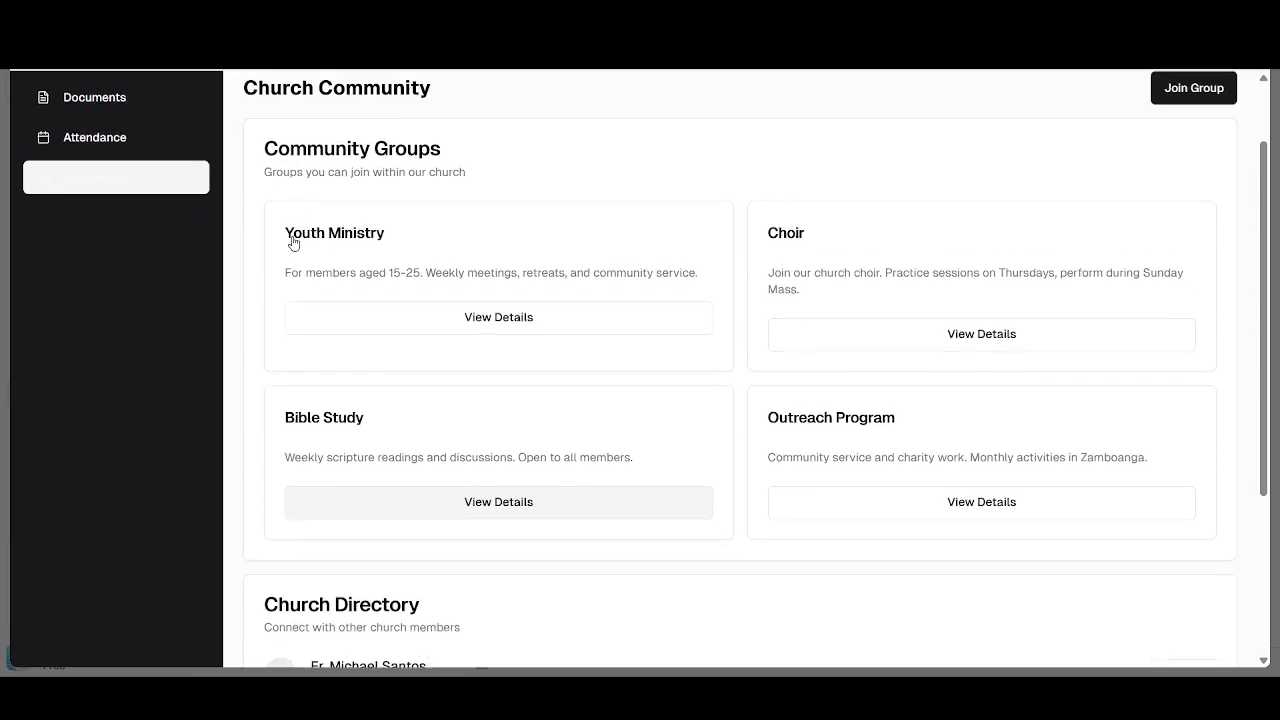
{"action": "scroll", "coordinate": [289, 243], "scroll_direction": "down", "scroll_amount": 3}
- Sign out, open Request Documents from the homepage, and select the Baptismal Certificate
{"action": "left_click", "coordinate": [103, 637]}
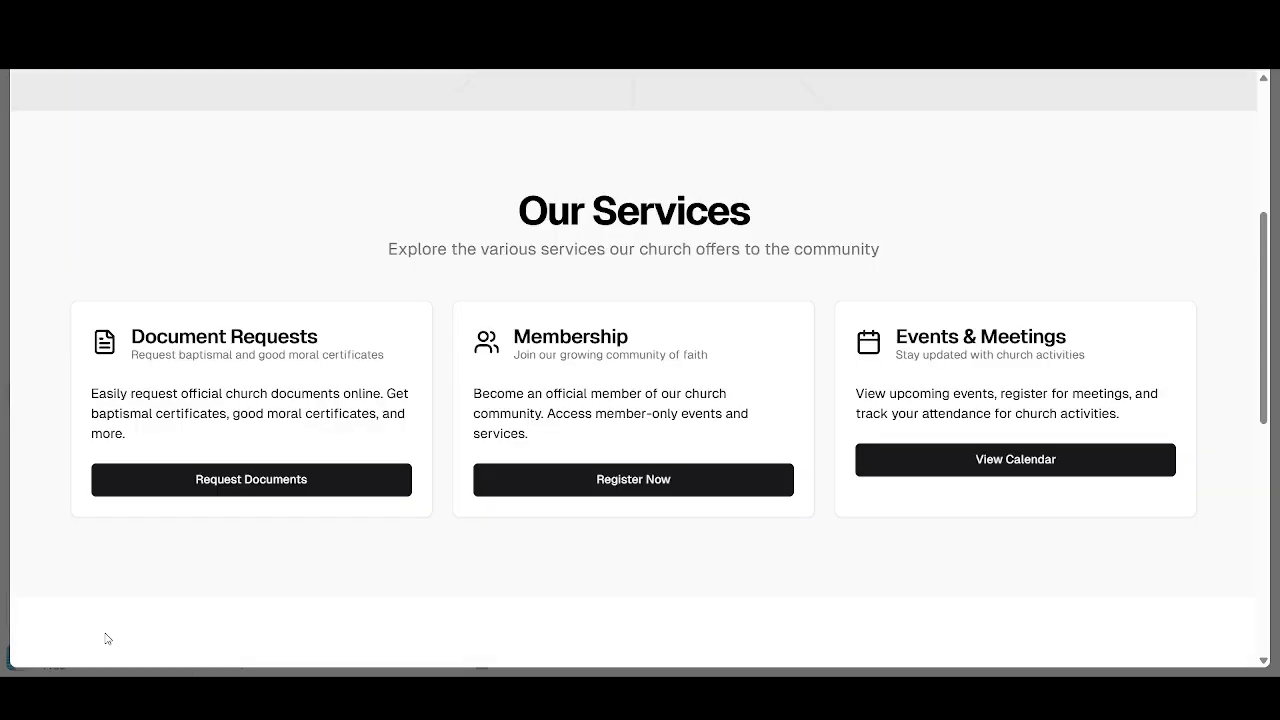
{"action": "scroll", "coordinate": [546, 503], "scroll_direction": "down", "scroll_amount": 1}
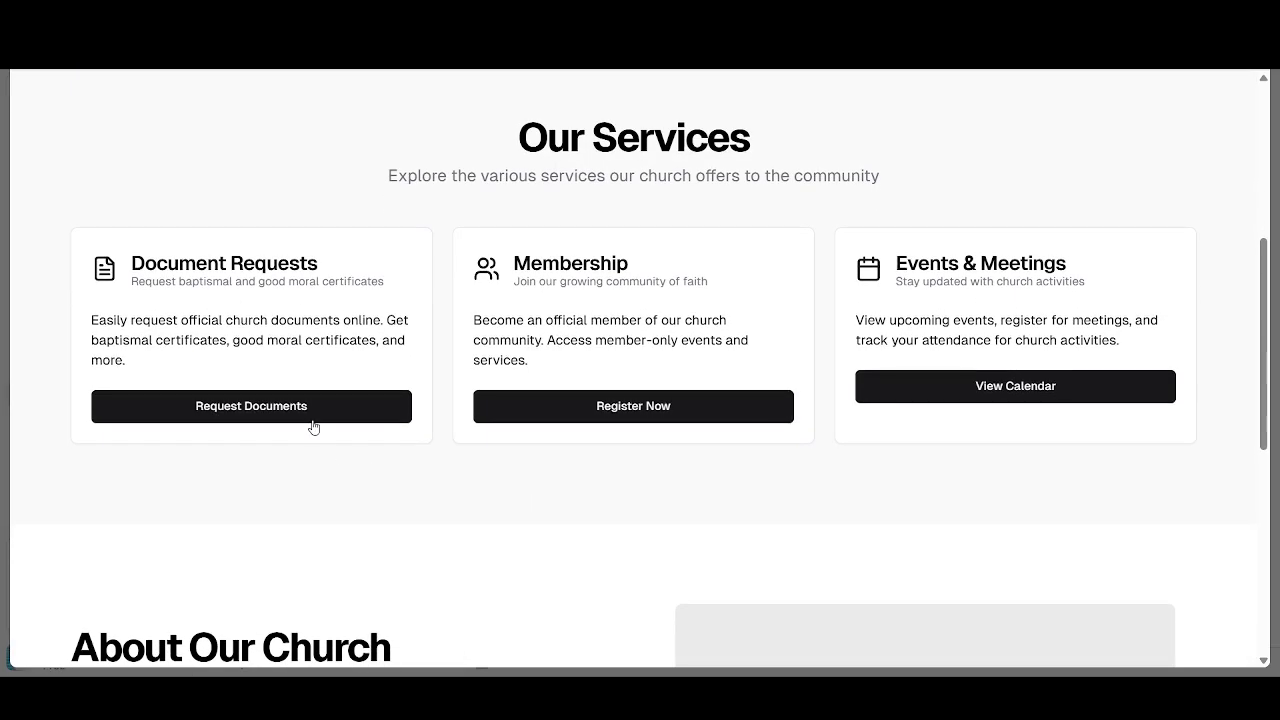
{"action": "left_click", "coordinate": [303, 410]}
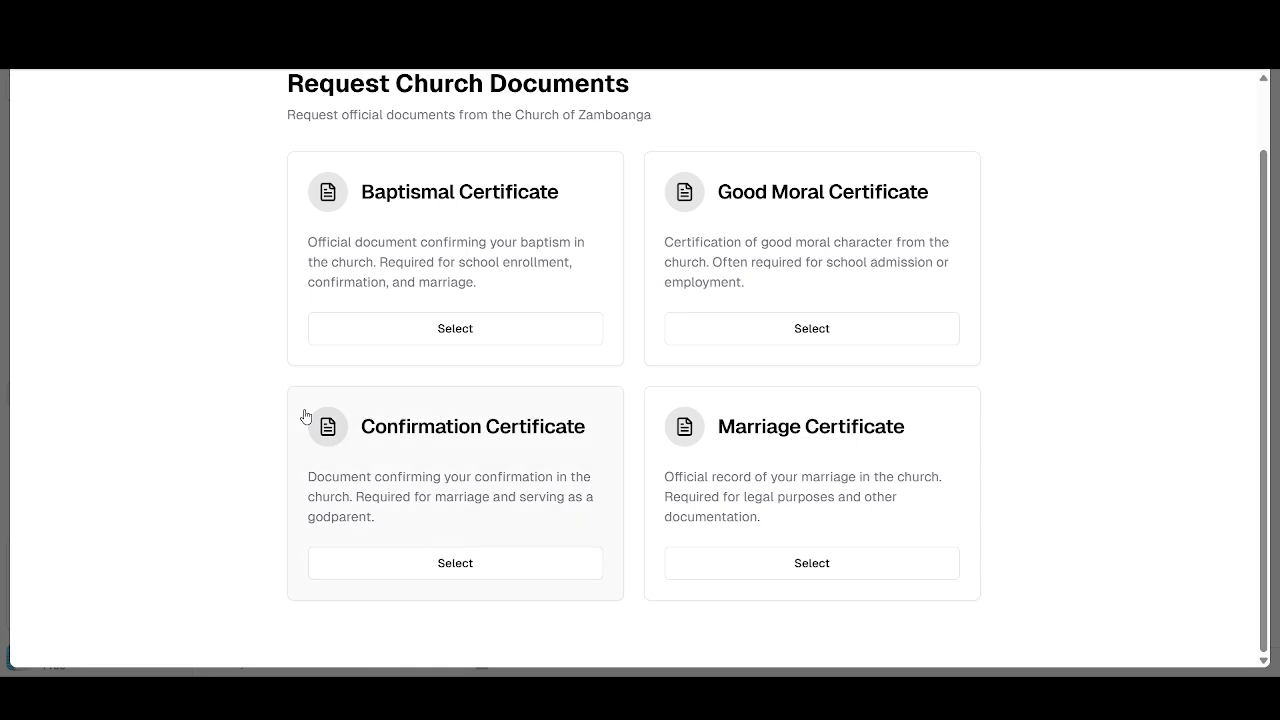
{"action": "left_click", "coordinate": [489, 336]}
- Fill in the requester's first and last name, saved email address and saved phone number
{"action": "left_click", "coordinate": [446, 273]}
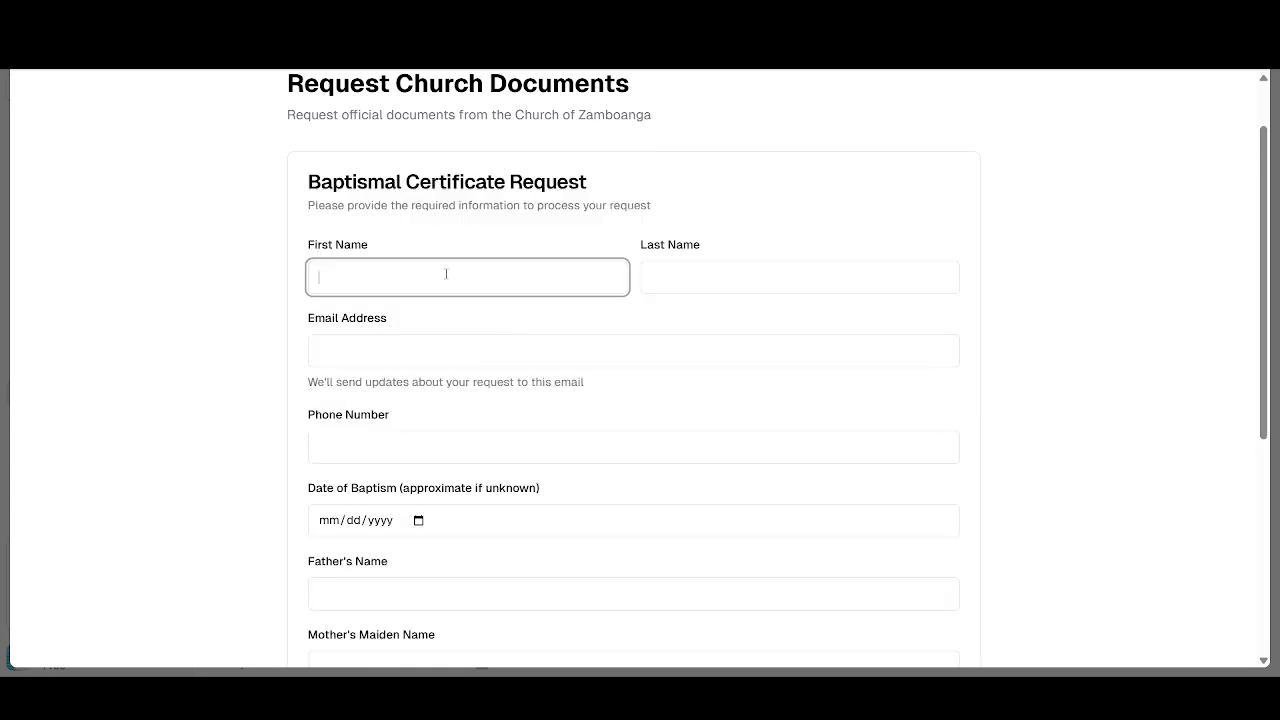
{"action": "type", "text": "Micho"}
{"action": "left_click", "coordinate": [712, 273]}
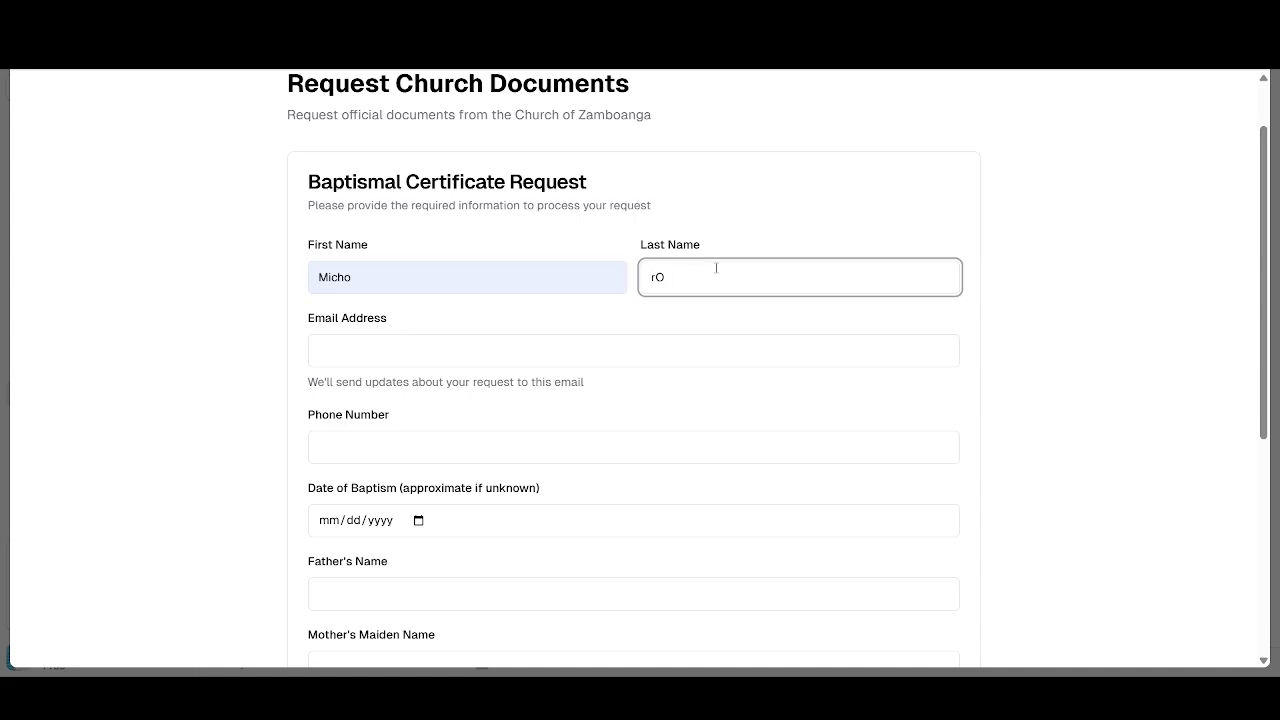
{"action": "type", "text": "rO"}
{"action": "left_click", "coordinate": [749, 314]}
{"action": "left_click", "coordinate": [591, 361]}
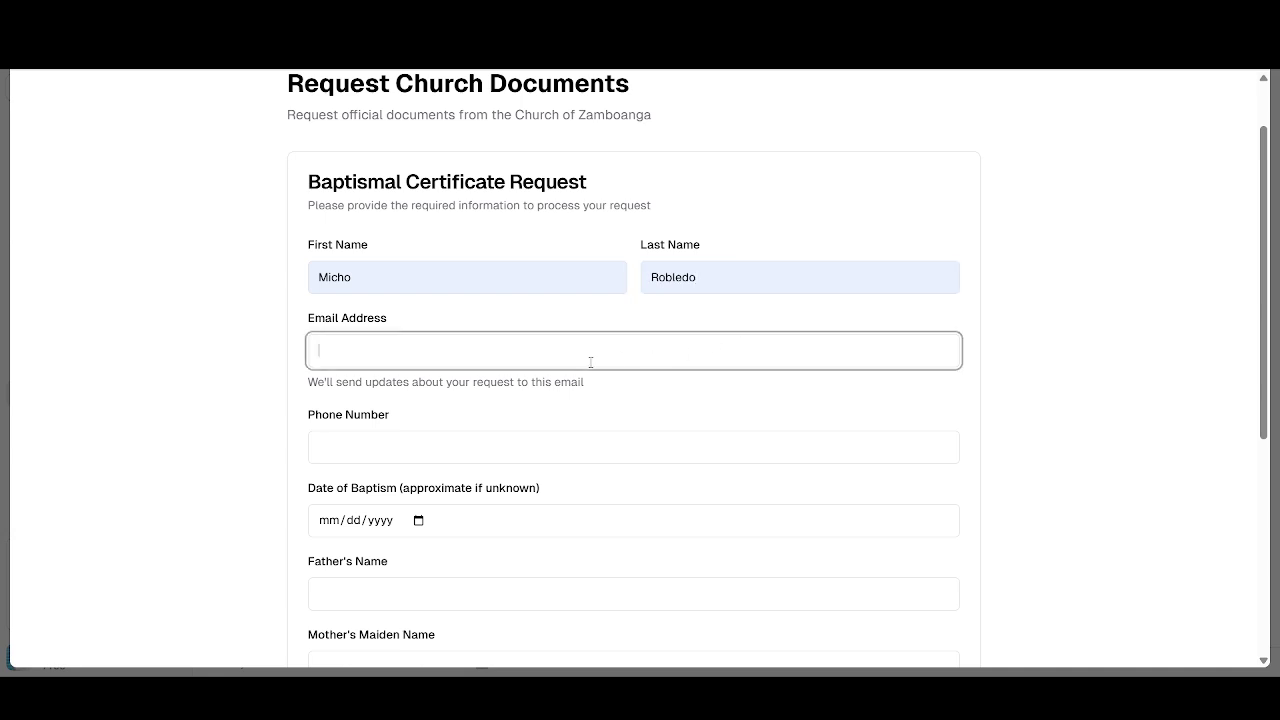
{"action": "left_click", "coordinate": [506, 430]}
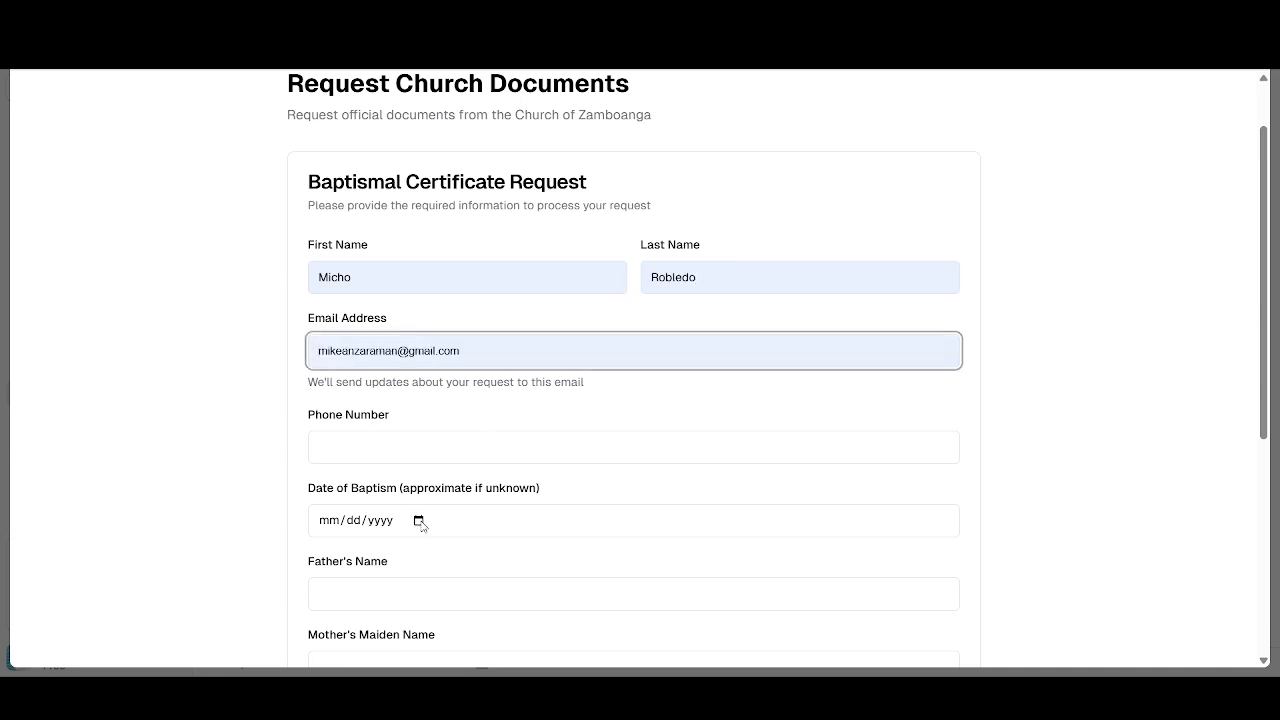
{"action": "scroll", "coordinate": [420, 522], "scroll_direction": "down", "scroll_amount": 2}
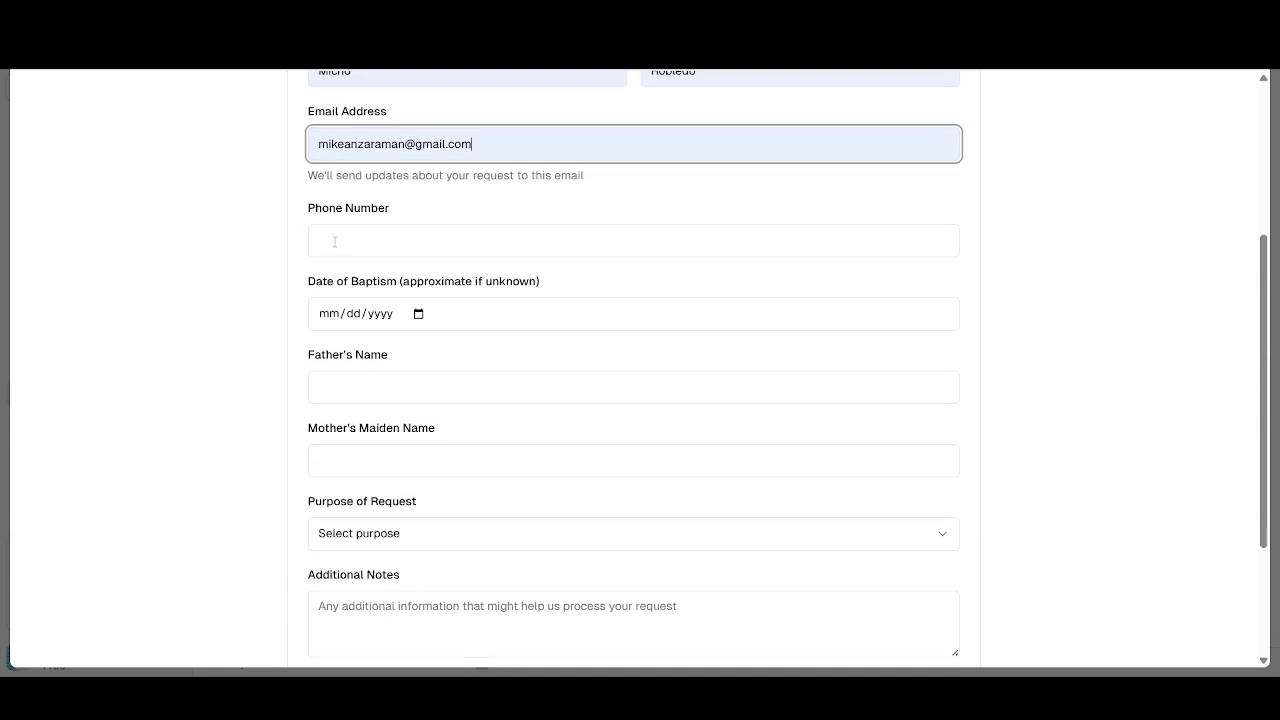
{"action": "left_click", "coordinate": [335, 241]}
{"action": "left_click", "coordinate": [425, 297]}
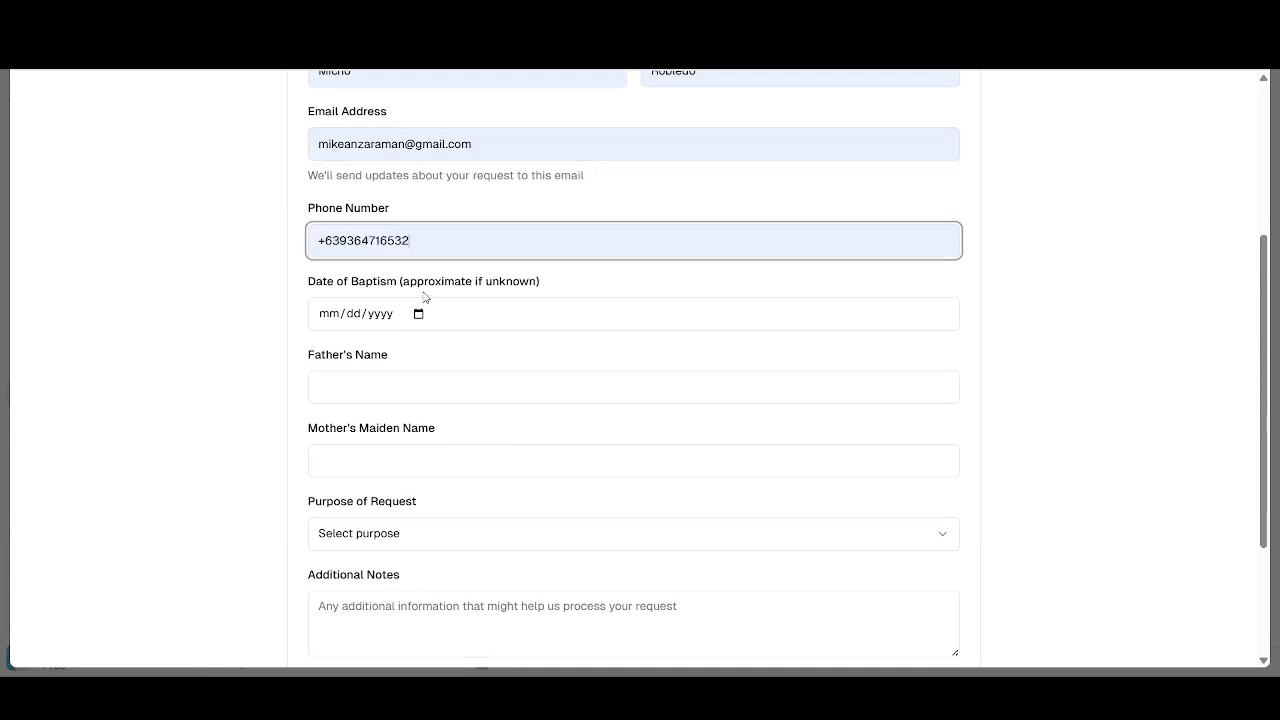
- Set baptism date 03/25/2025, enter the parents' names, choose Employment, add a test note, and select email delivery
{"action": "left_click", "coordinate": [421, 315]}
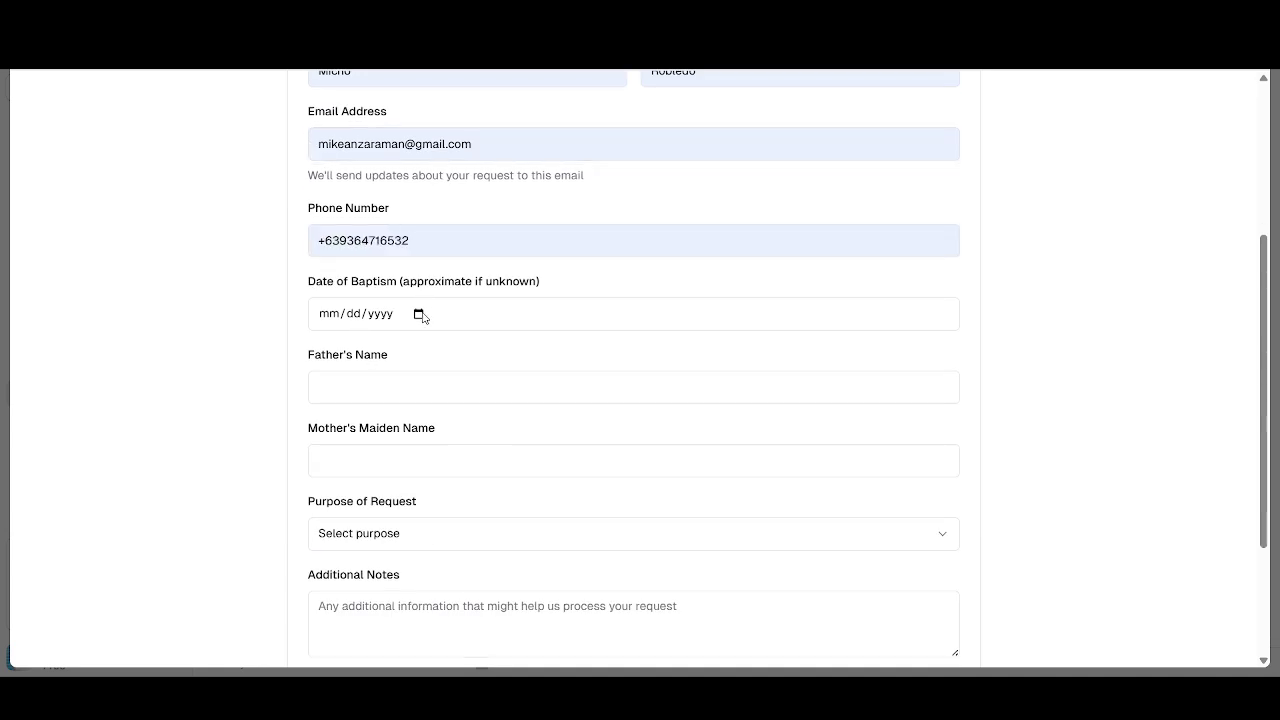
{"action": "left_click", "coordinate": [384, 501]}
{"action": "left_click", "coordinate": [352, 391]}
{"action": "type", "text": "A"}
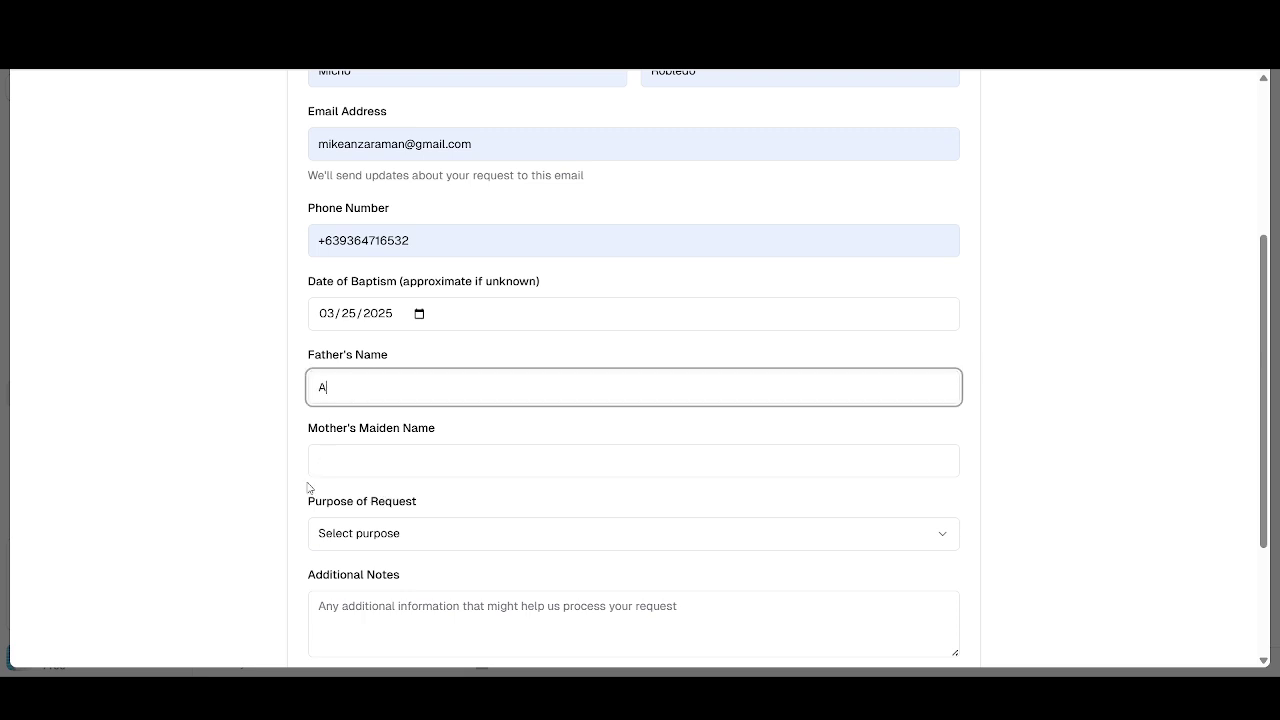
{"action": "left_click", "coordinate": [330, 463]}
{"action": "type", "text": "S"}
{"action": "scroll", "coordinate": [352, 500], "scroll_direction": "down", "scroll_amount": 3}
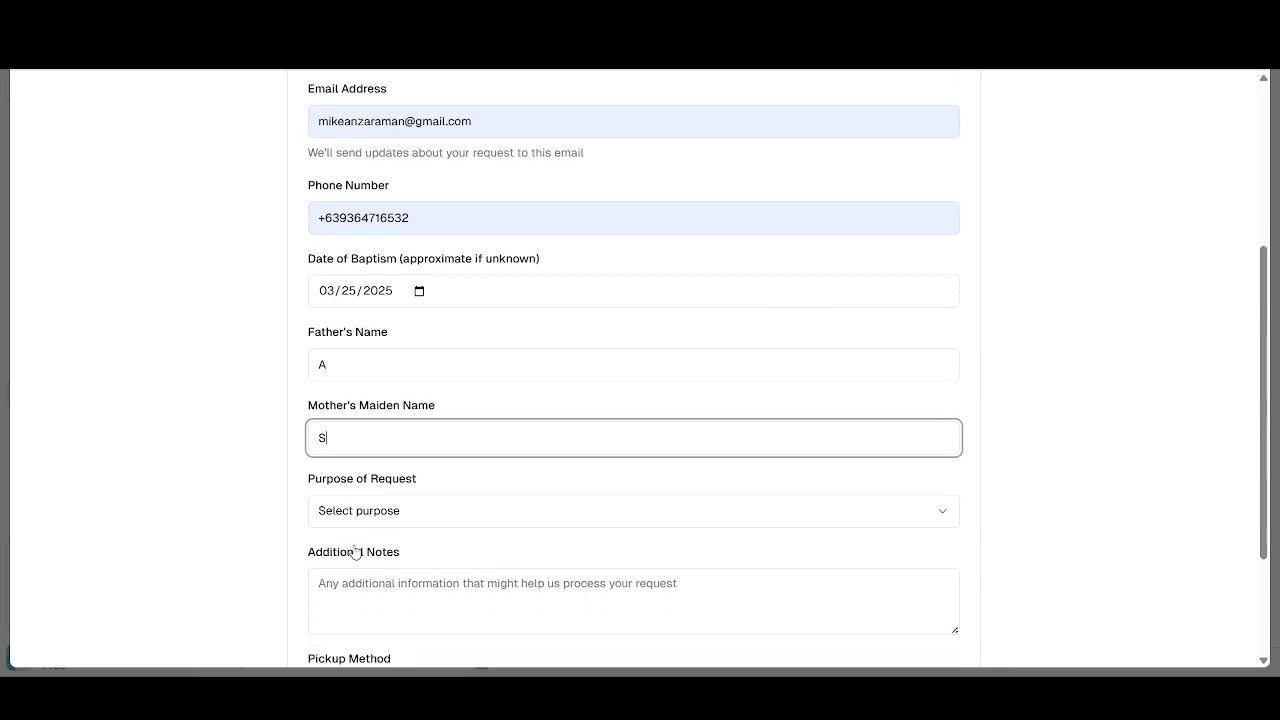
{"action": "left_click", "coordinate": [354, 337]}
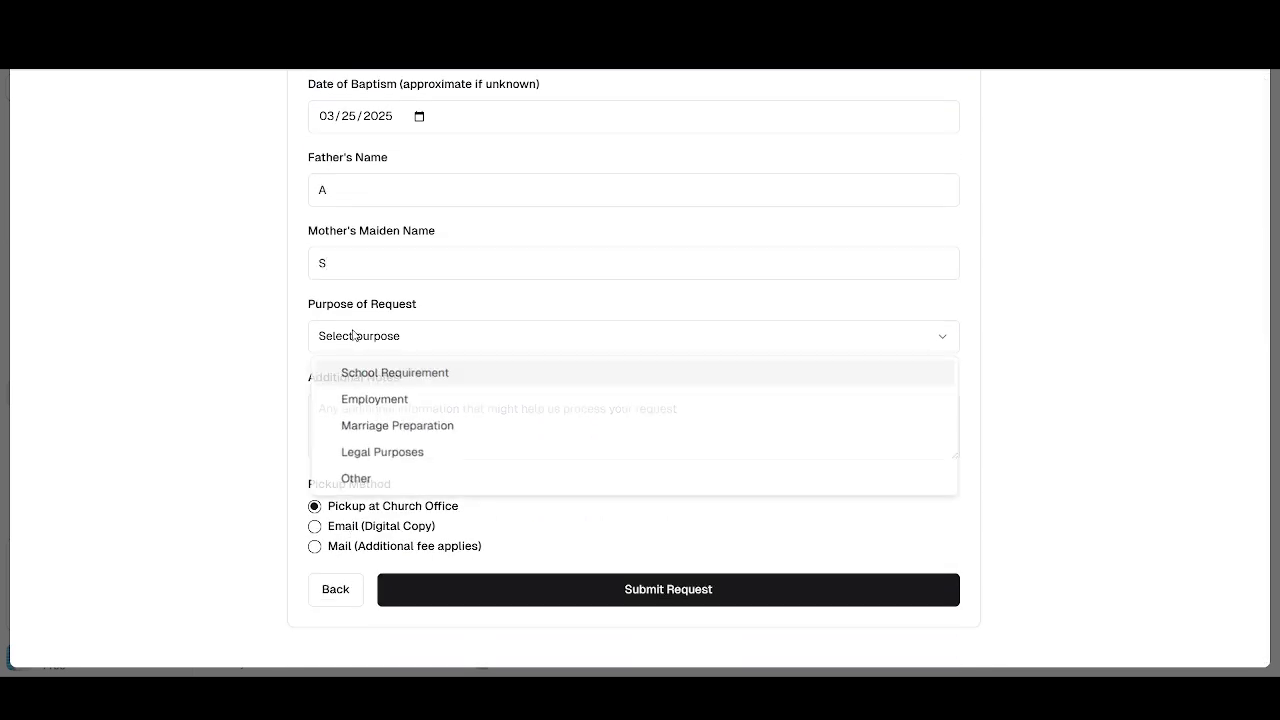
{"action": "left_click", "coordinate": [355, 410]}
{"action": "left_click", "coordinate": [355, 408]}
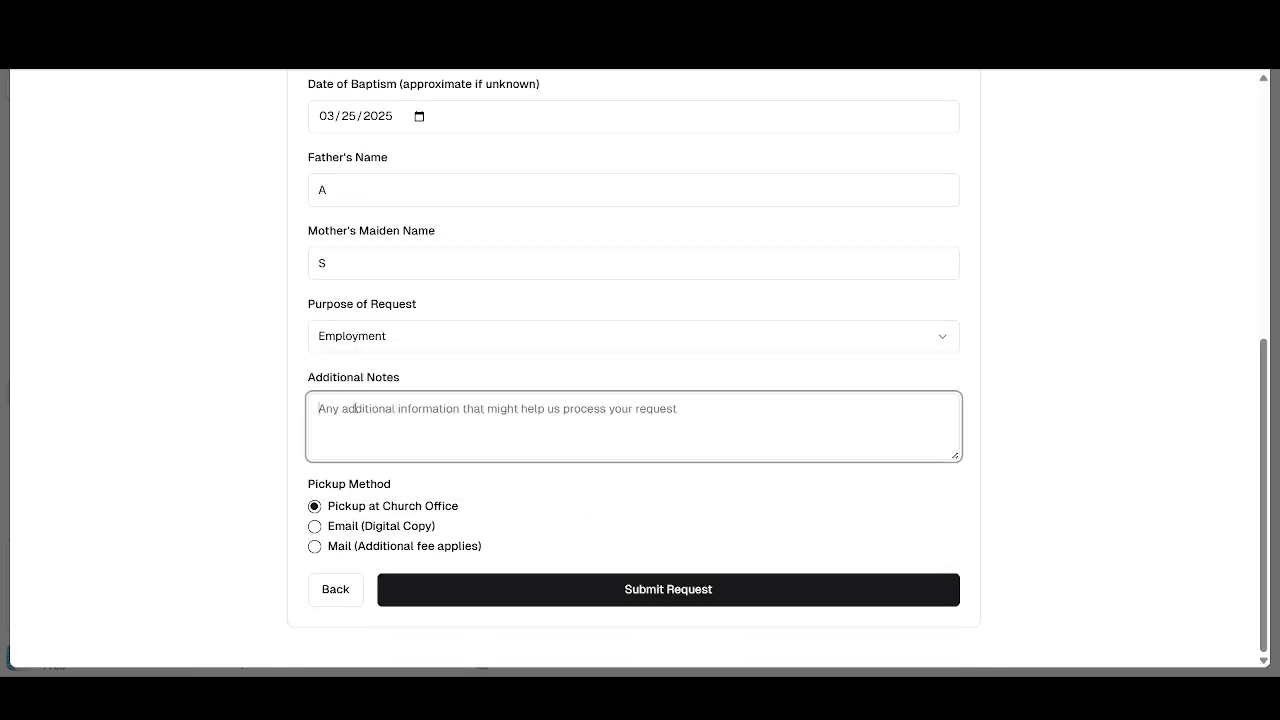
{"action": "type", "text": "TEST"}
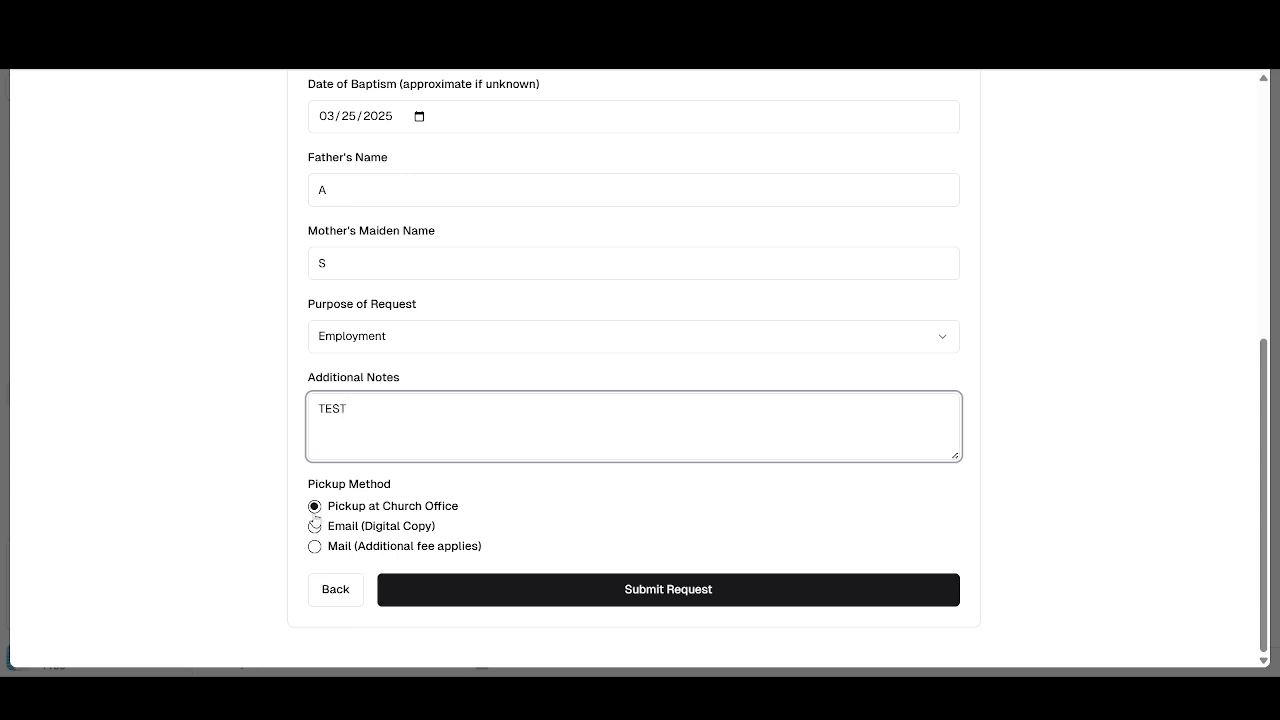
{"action": "left_click", "coordinate": [315, 527]}
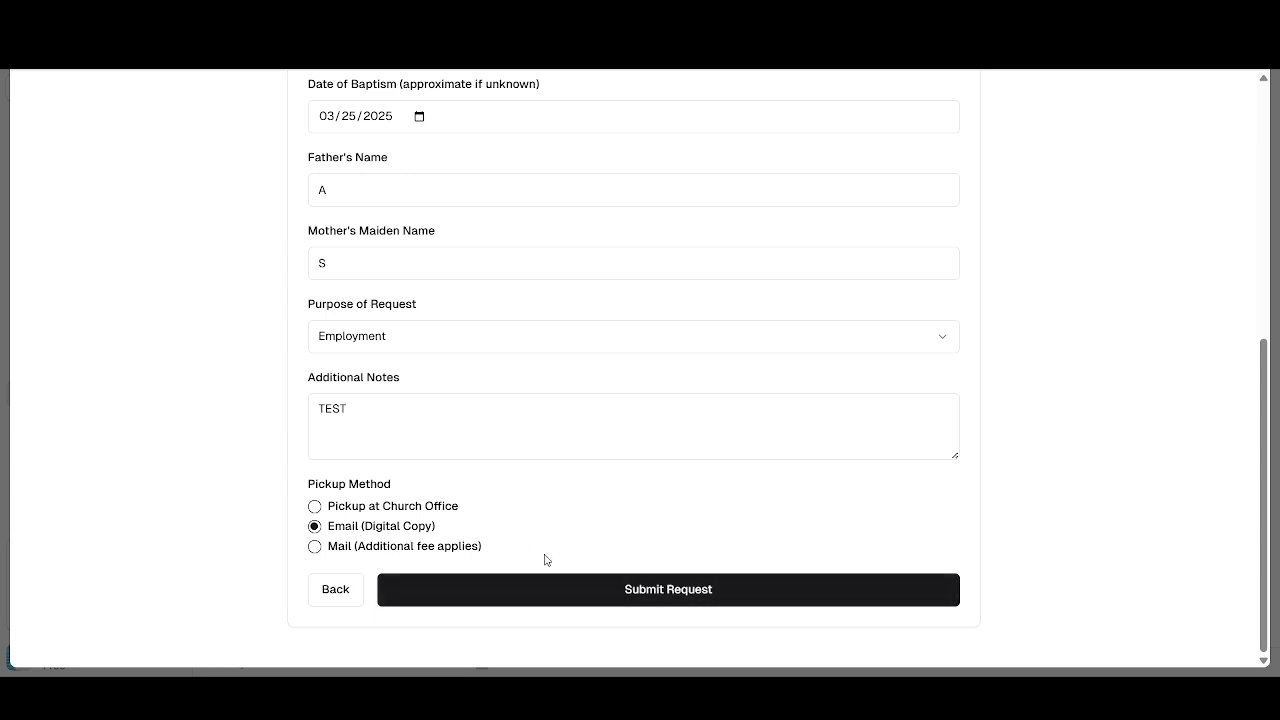
- Submit the request and review the completed Baptismal Certificate on the confirmation page
{"action": "left_click", "coordinate": [617, 586]}
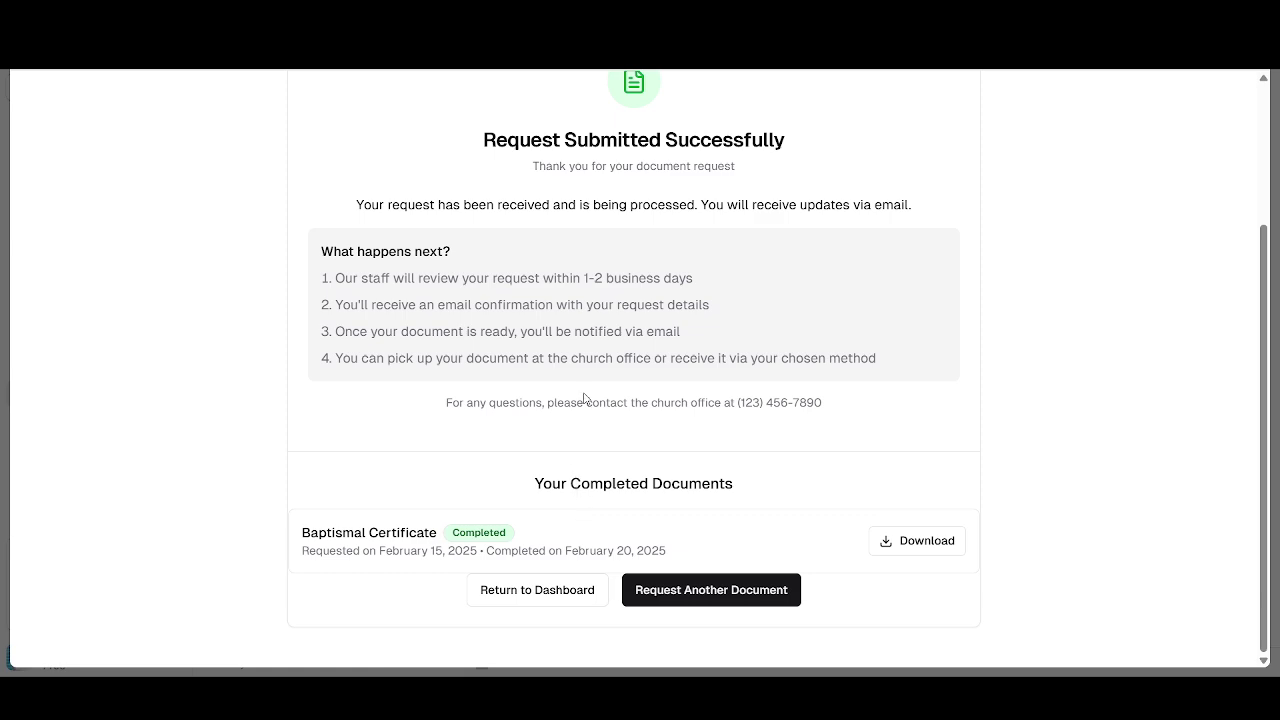
{"action": "scroll", "coordinate": [585, 398], "scroll_direction": "up", "scroll_amount": 3}
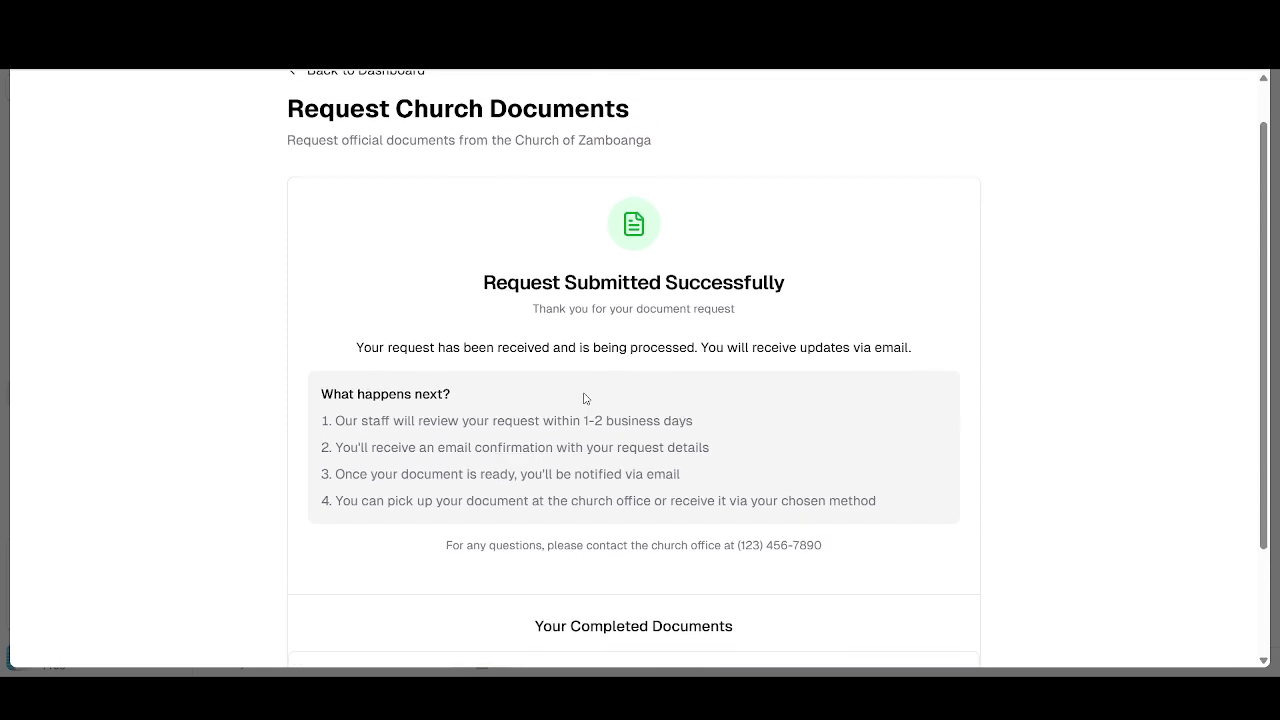
{"action": "scroll", "coordinate": [585, 398], "scroll_direction": "down", "scroll_amount": 3}
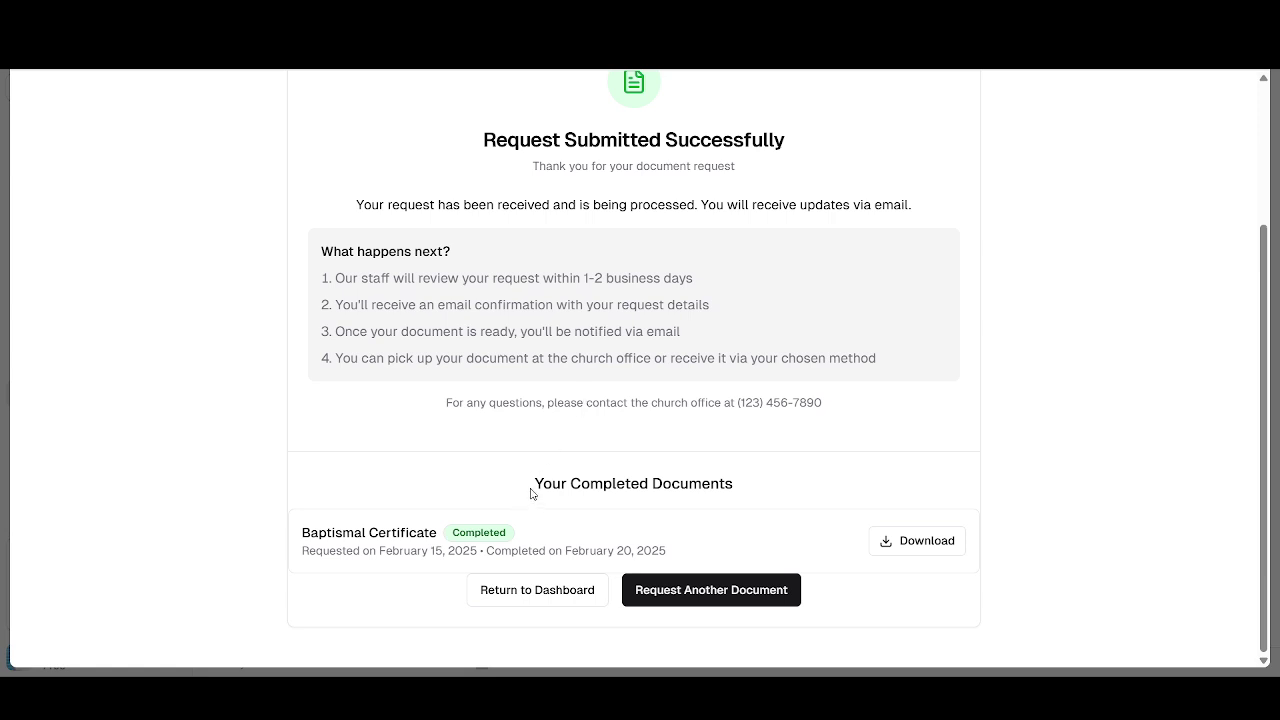
{"action": "left_click_drag", "start_coordinate": [531, 493], "coordinate": [766, 491]}
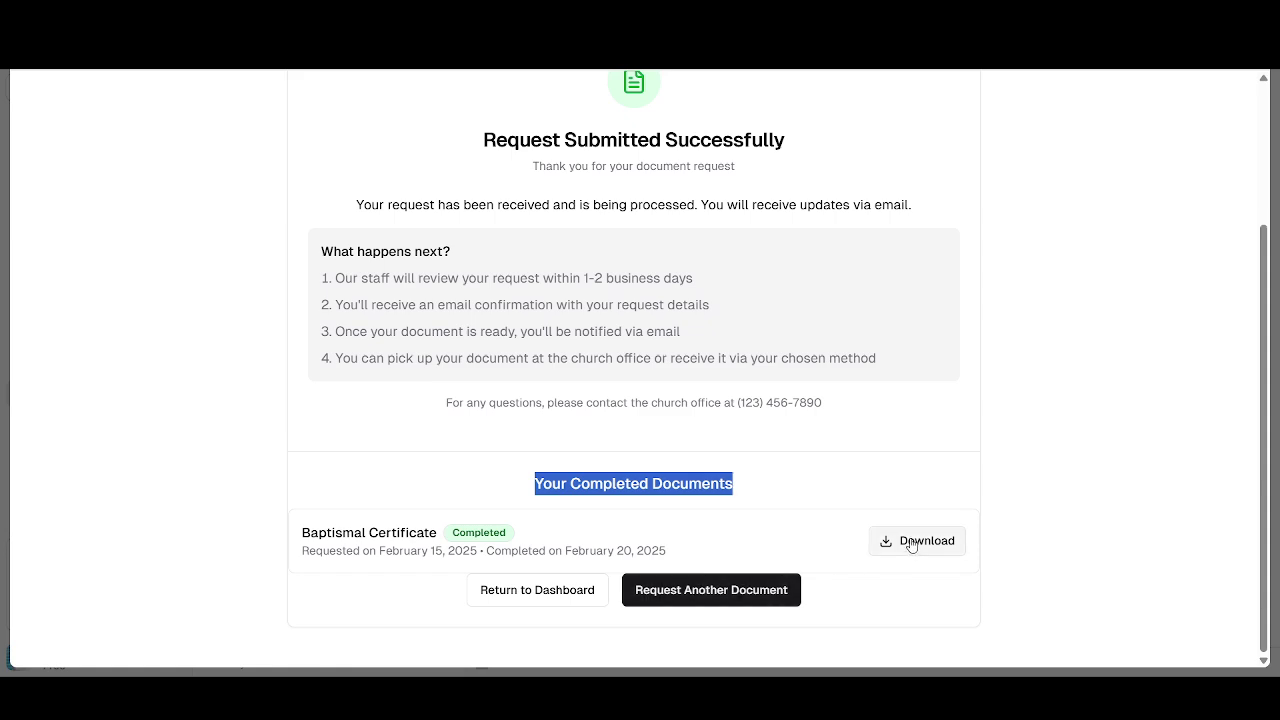
{"action": "scroll", "coordinate": [781, 452], "scroll_direction": "up", "scroll_amount": 2}
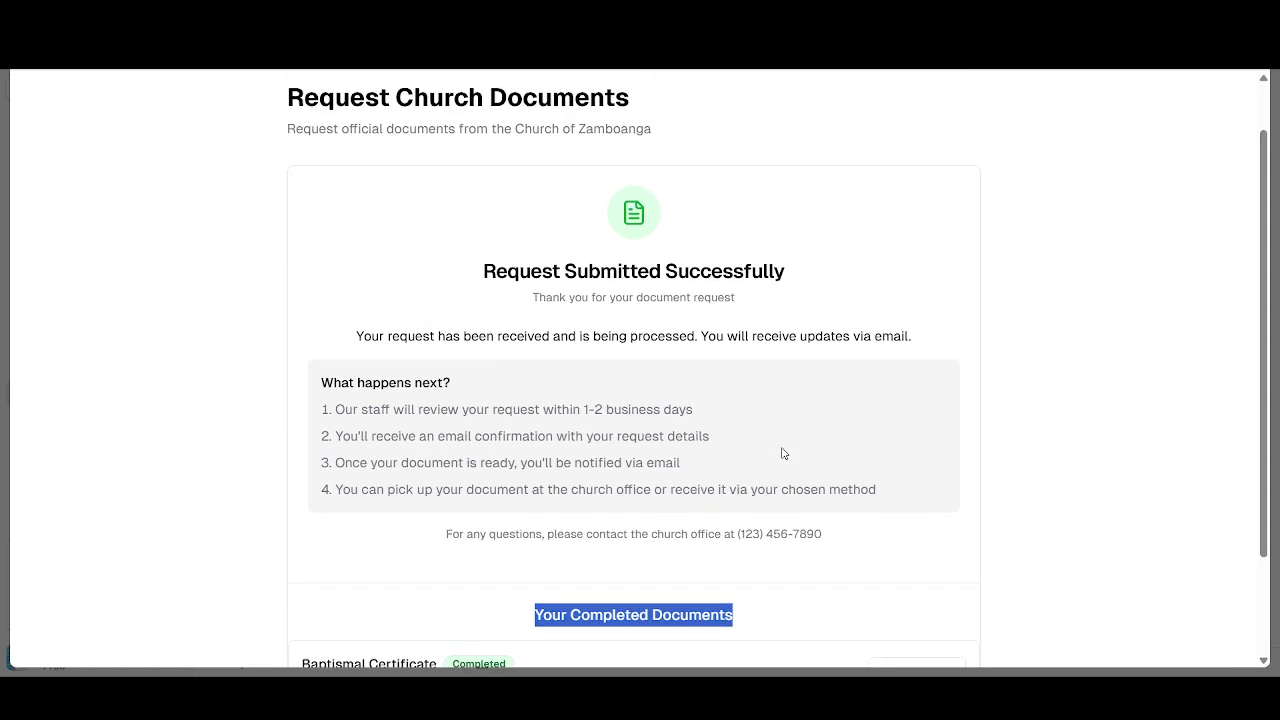
{"action": "scroll", "coordinate": [786, 451], "scroll_direction": "down", "scroll_amount": 2}
{"action": "left_click", "coordinate": [350, 536]}
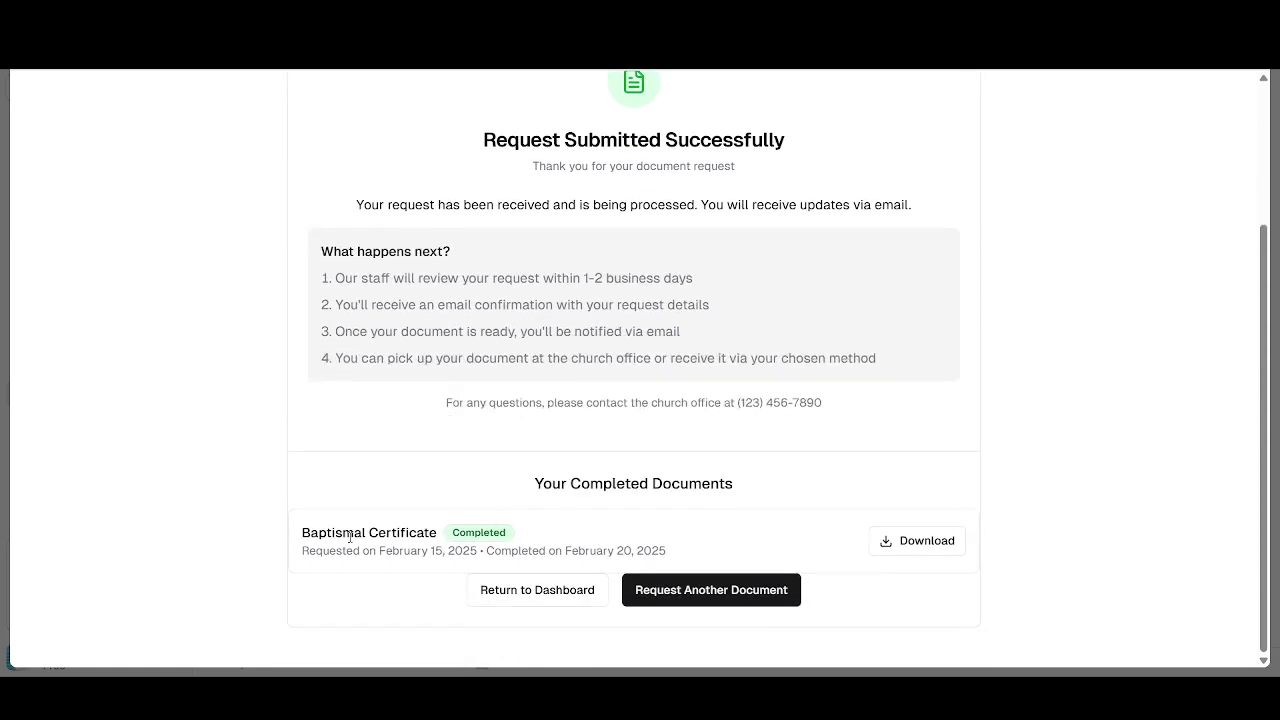
{"action": "double_click", "coordinate": [482, 536]}
{"action": "scroll", "coordinate": [834, 377], "scroll_direction": "up", "scroll_amount": 1}
{"action": "scroll", "coordinate": [834, 377], "scroll_direction": "down", "scroll_amount": 1}
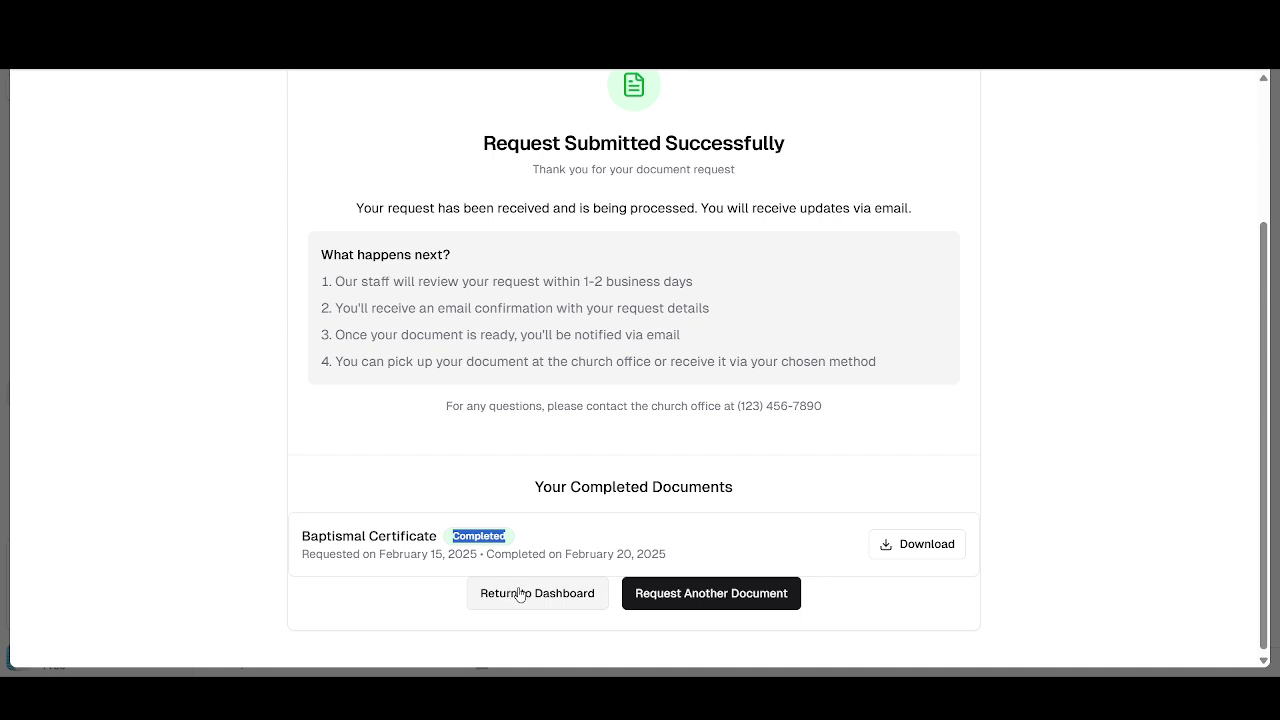
- Return to the dashboard, cycle through Documents, Attendance, Community and Overview, then sign out
{"action": "left_click", "coordinate": [581, 593]}
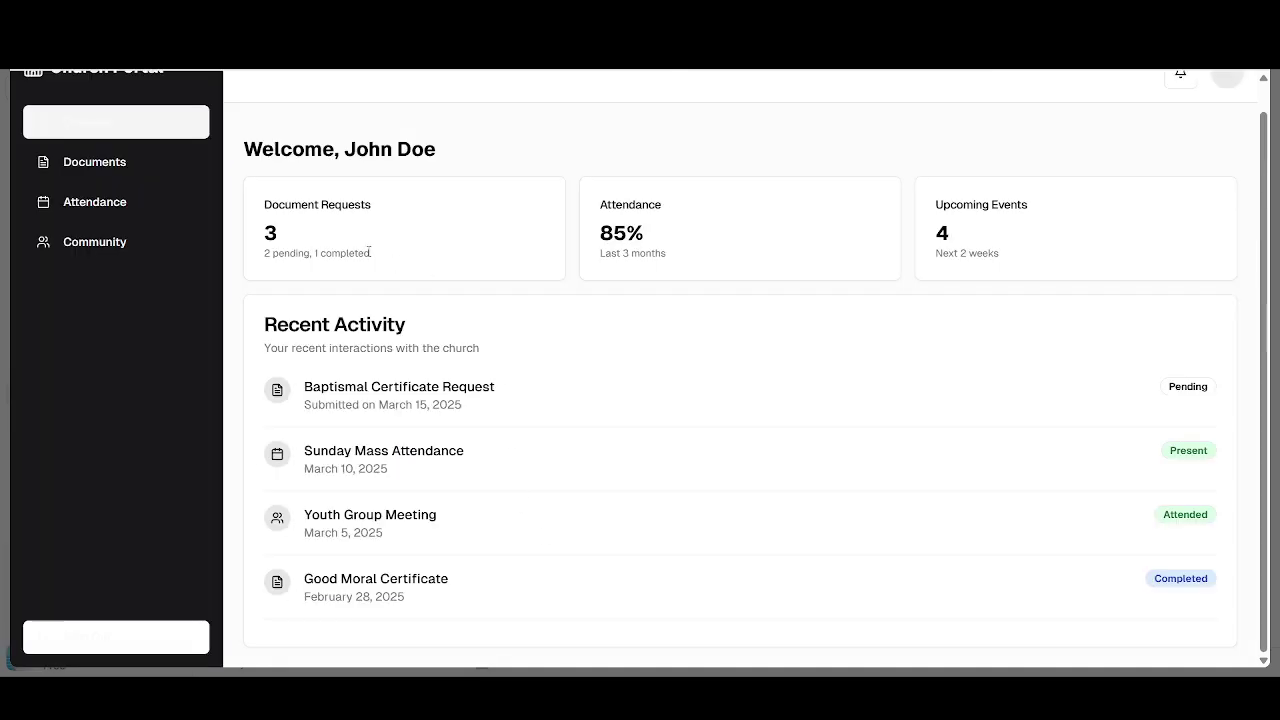
{"action": "left_click", "coordinate": [57, 168]}
{"action": "left_click", "coordinate": [83, 209]}
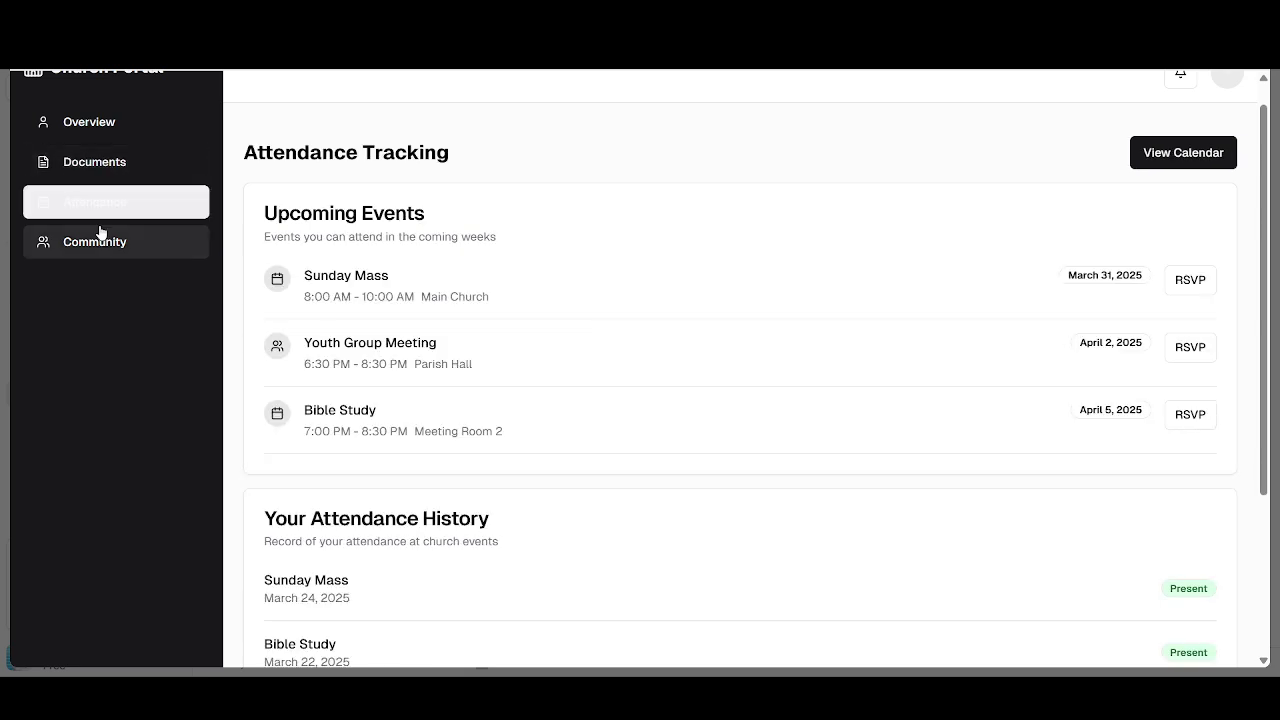
{"action": "left_click", "coordinate": [100, 232]}
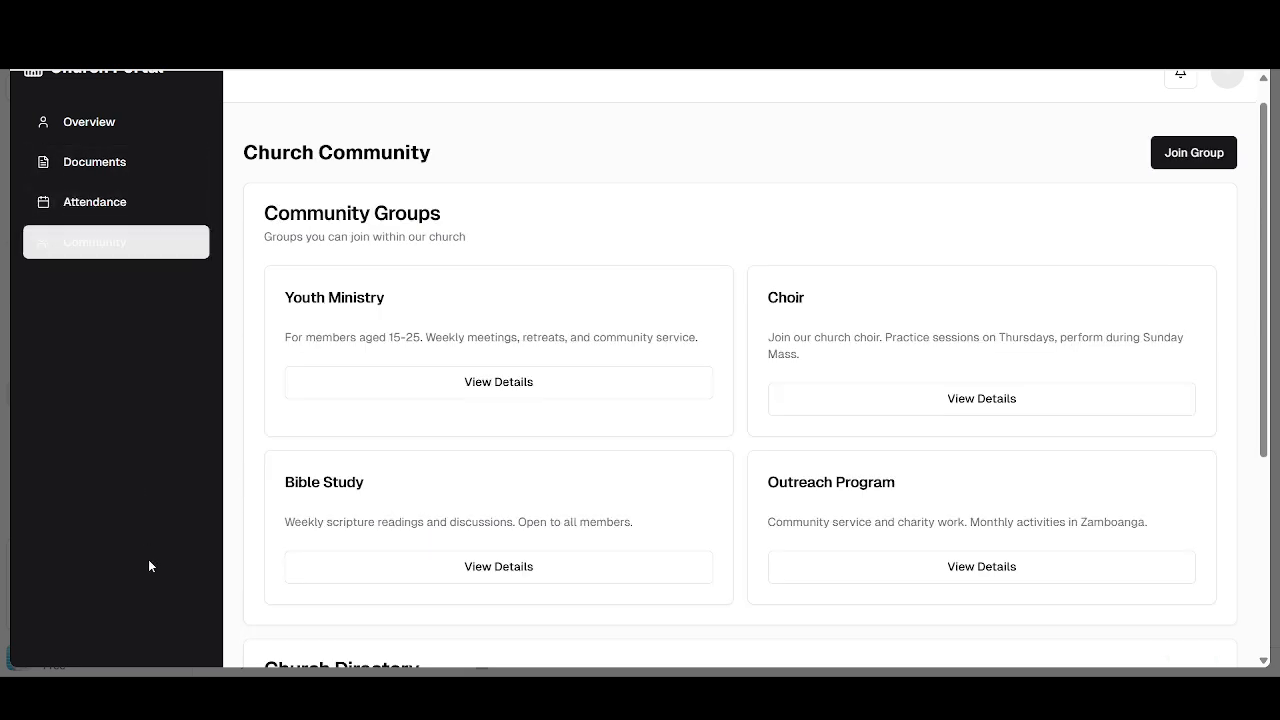
{"action": "left_click", "coordinate": [86, 120]}
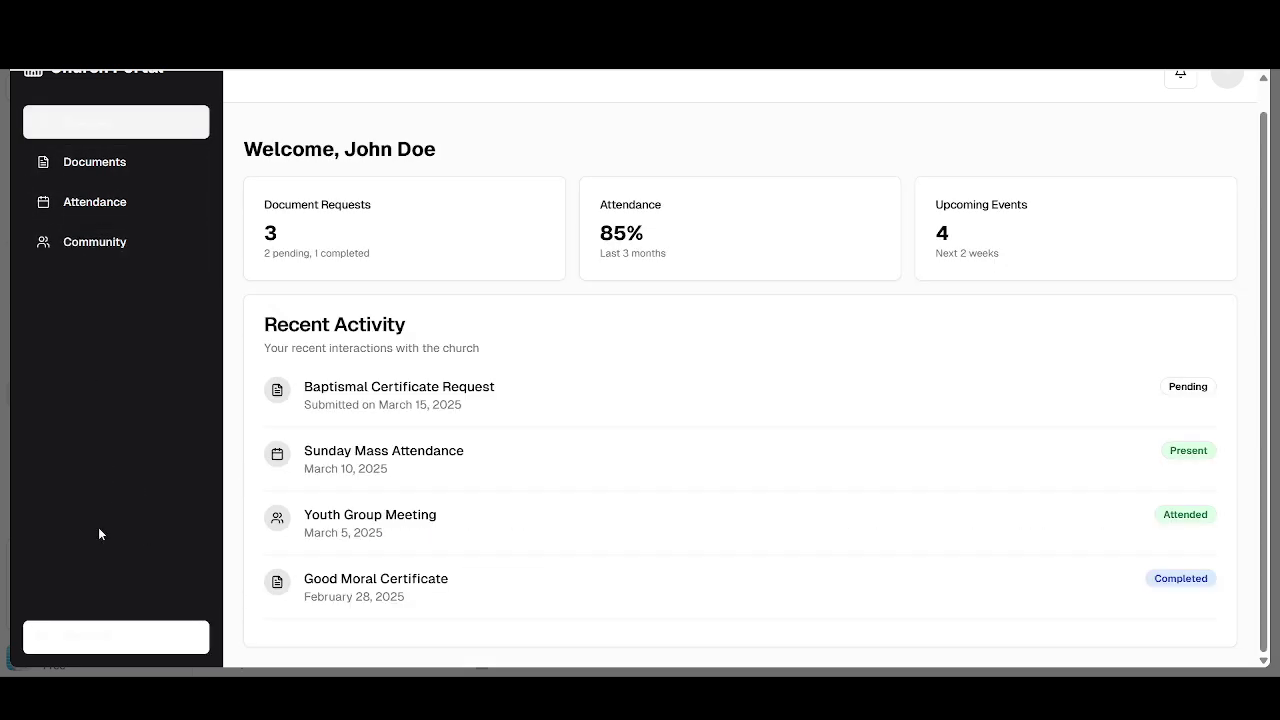
{"action": "left_click", "coordinate": [88, 638]}
{"action": "scroll", "coordinate": [429, 389], "scroll_direction": "down", "scroll_amount": 10}
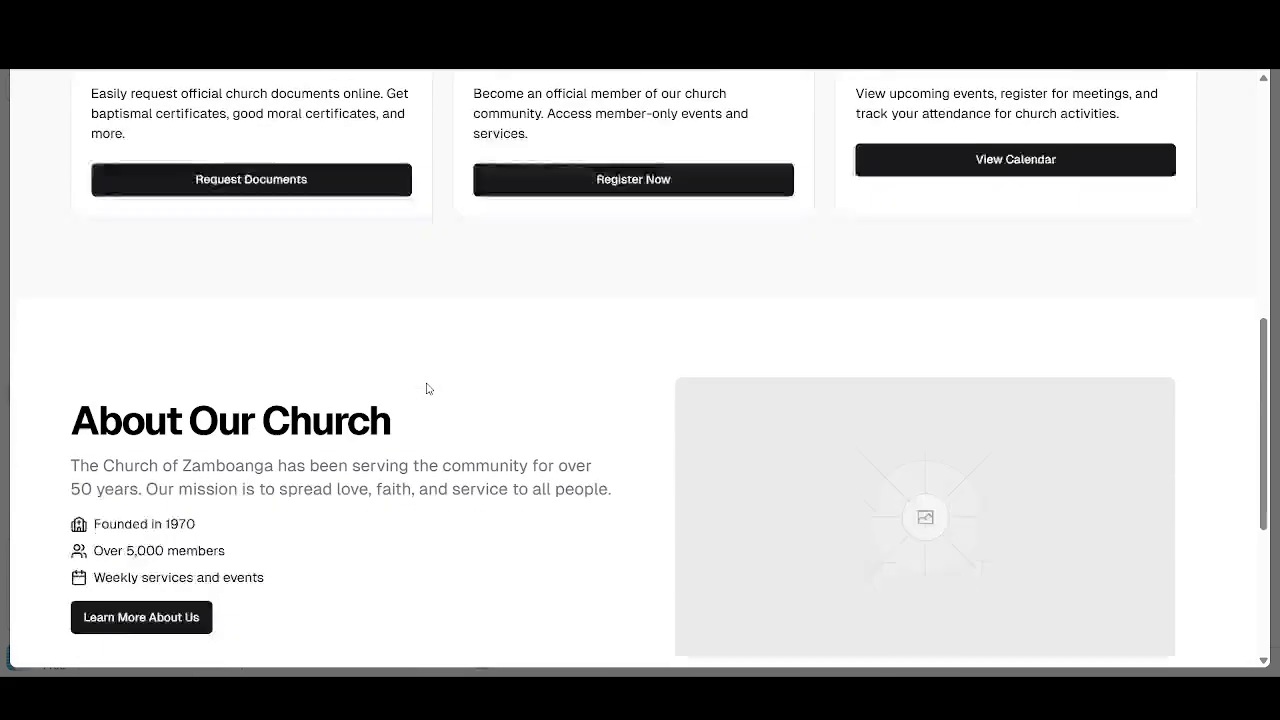
{"action": "scroll", "coordinate": [428, 389], "scroll_direction": "up", "scroll_amount": 10}
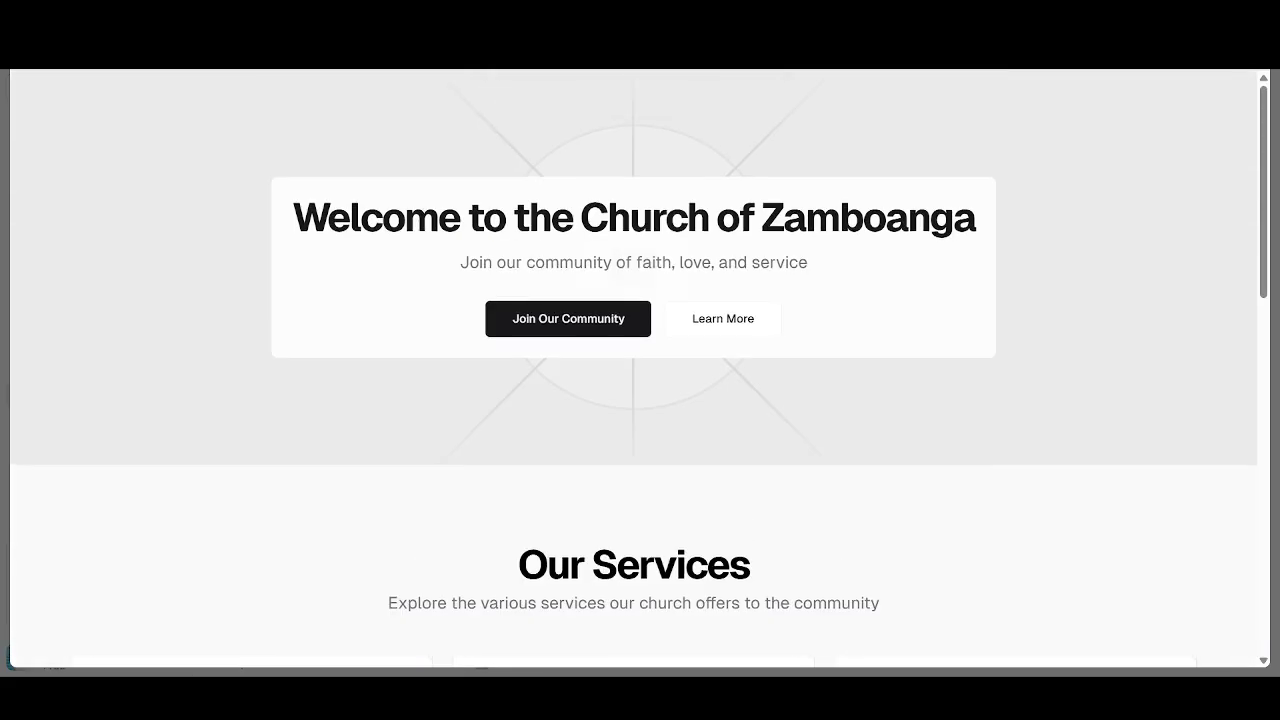